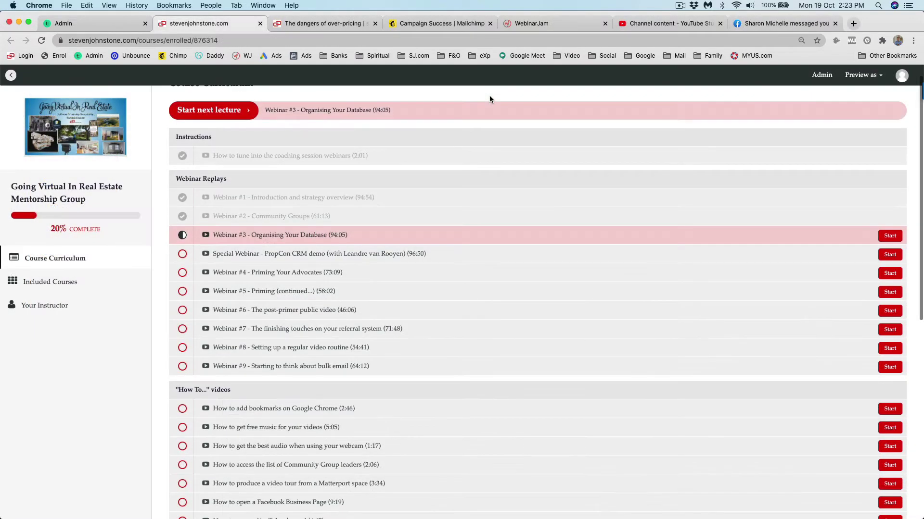
scroll(491, 100, "down", 5)
scroll(491, 99, "down", 3)
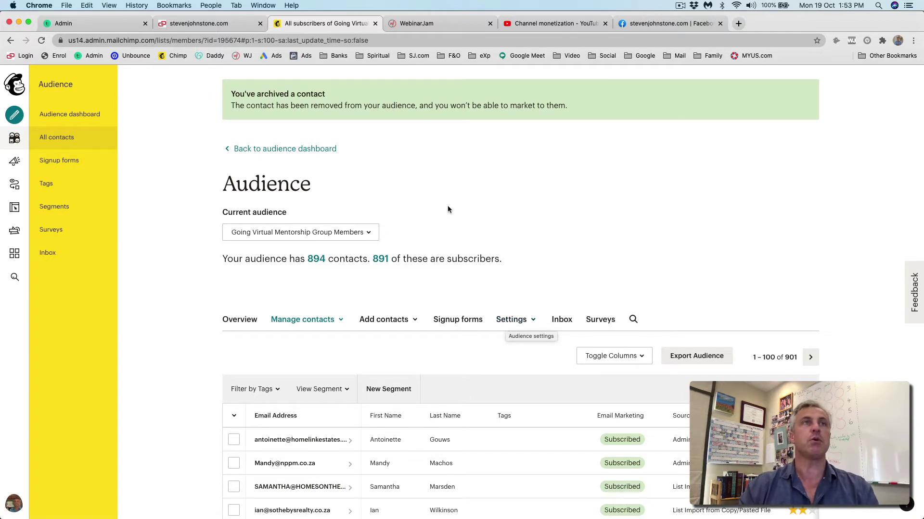
Step: Create a regular email campaign named "Example Value Item video mail"
left_click(15, 116)
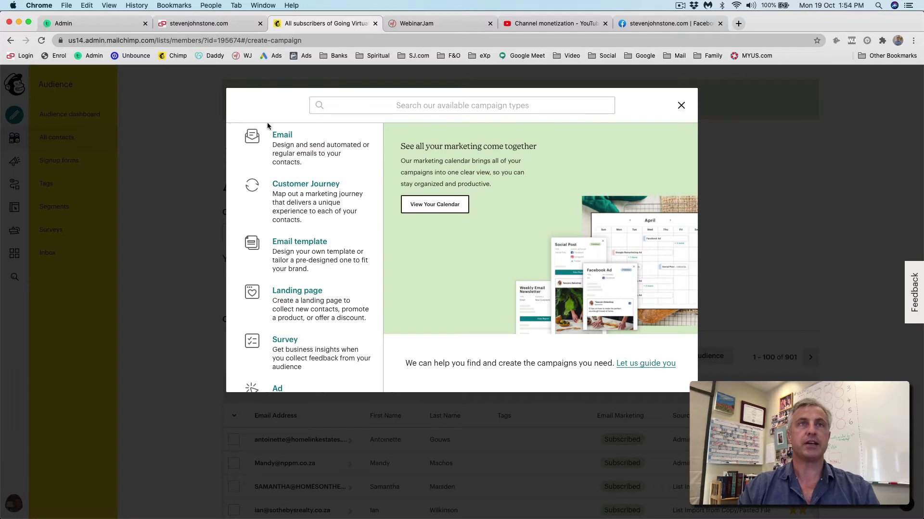
left_click(283, 142)
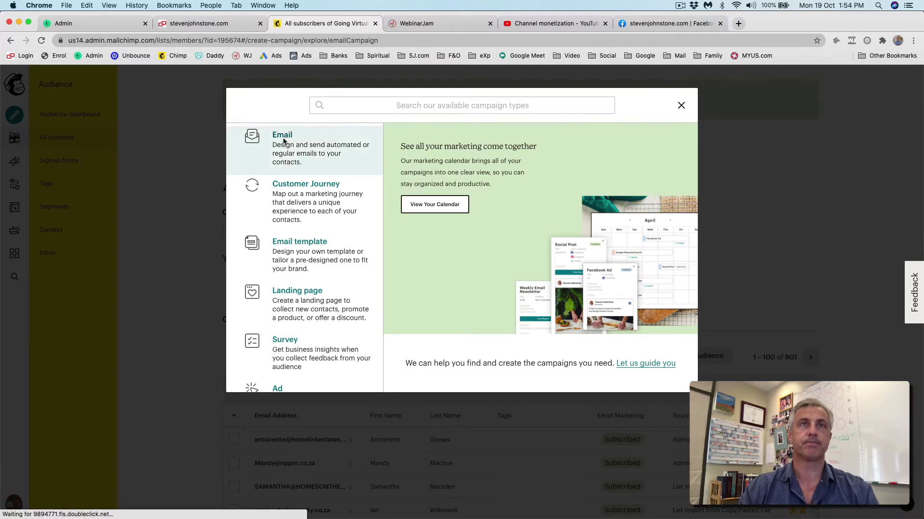
left_click(337, 272)
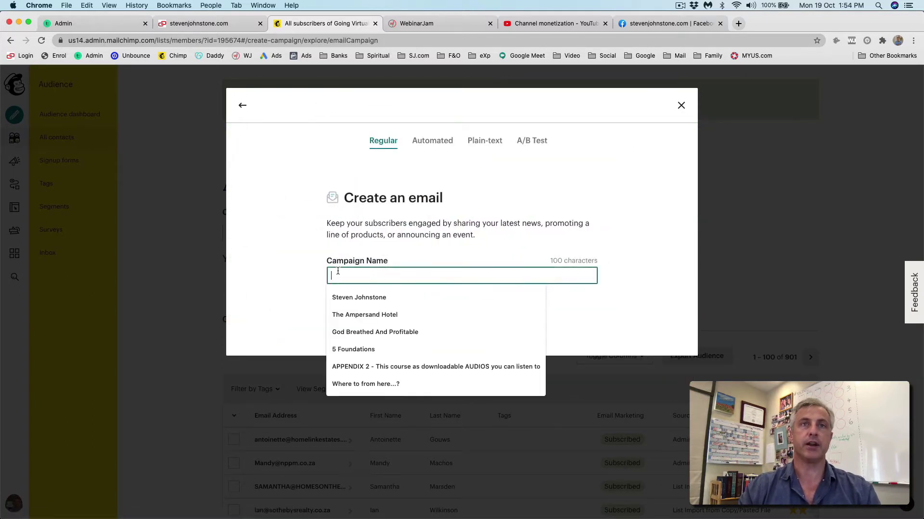
type("E")
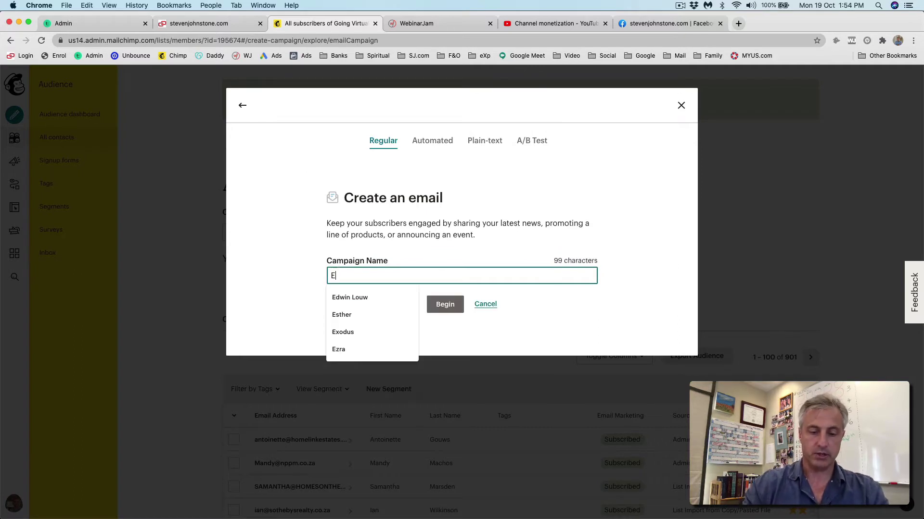
type("xample Val")
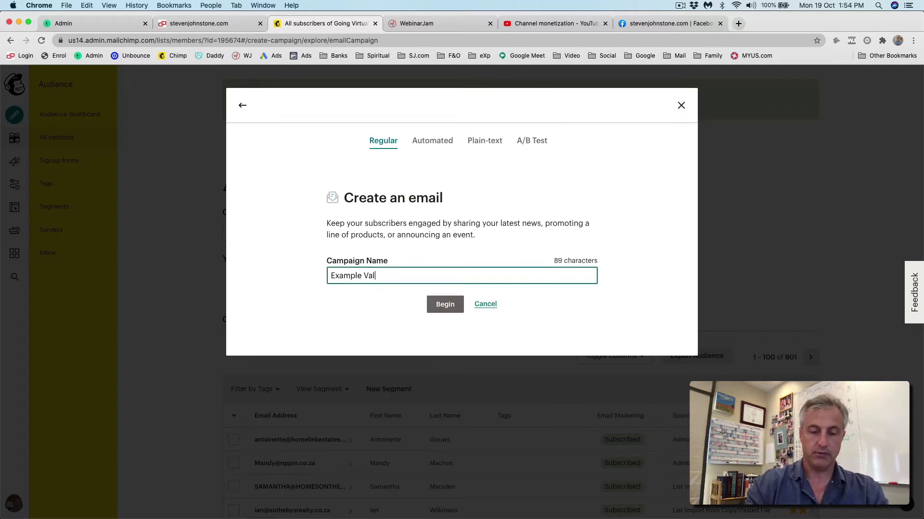
type("ue Item ")
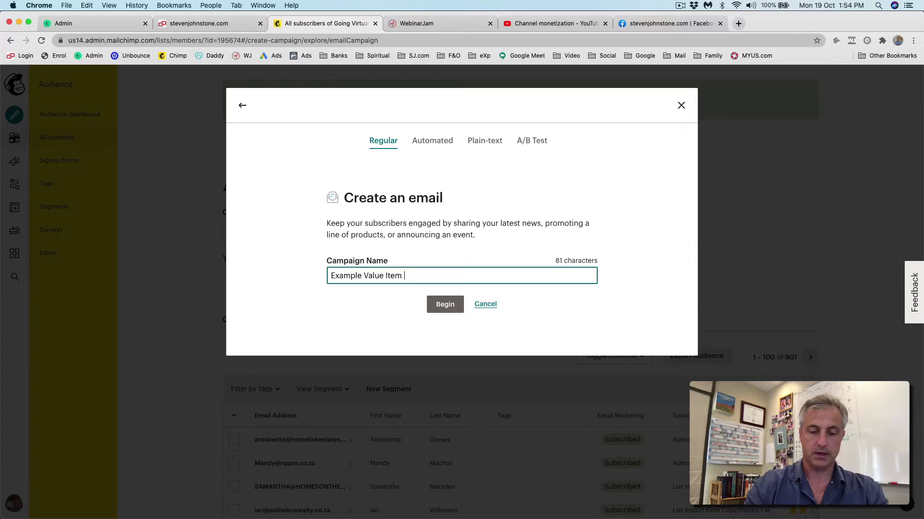
type("video mail")
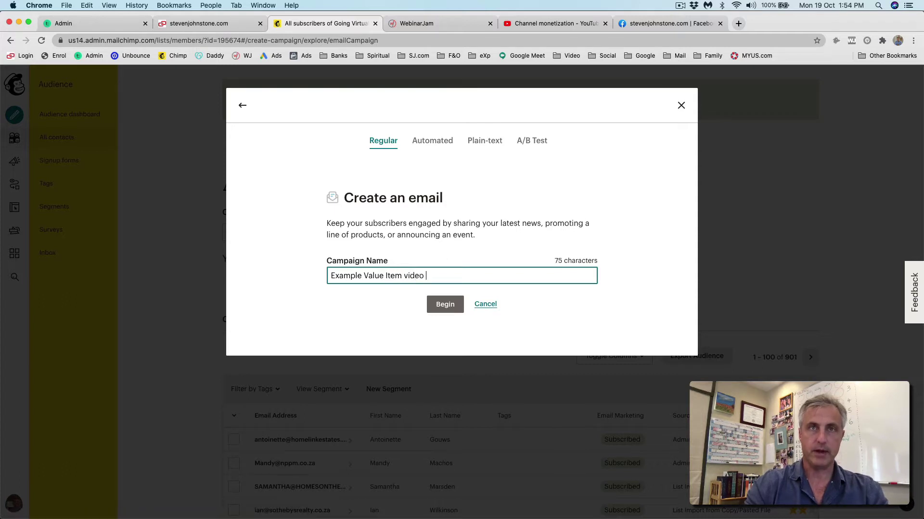
left_click(435, 305)
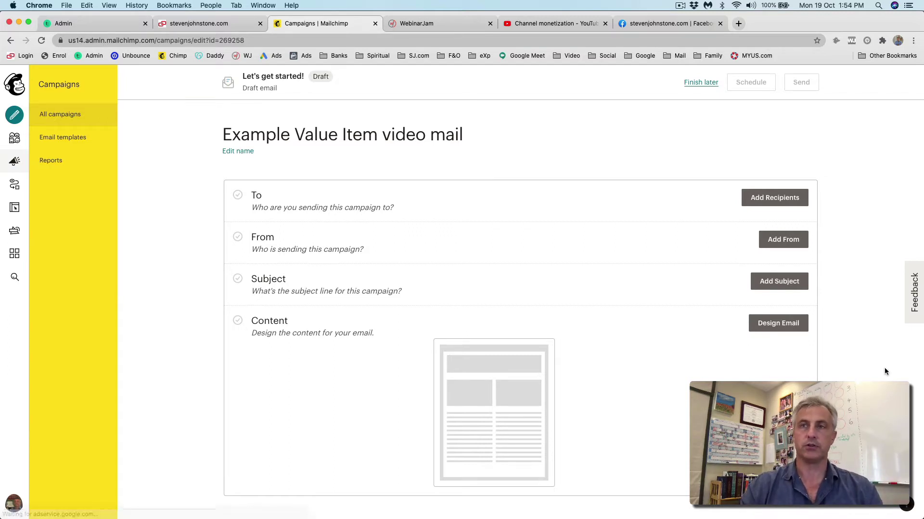
Step: Set the campaign's recipients to all subscribers in the Going Virtual Mentorship Group Members audience and save
scroll(885, 369, "down", 3)
scroll(884, 371, "up", 1)
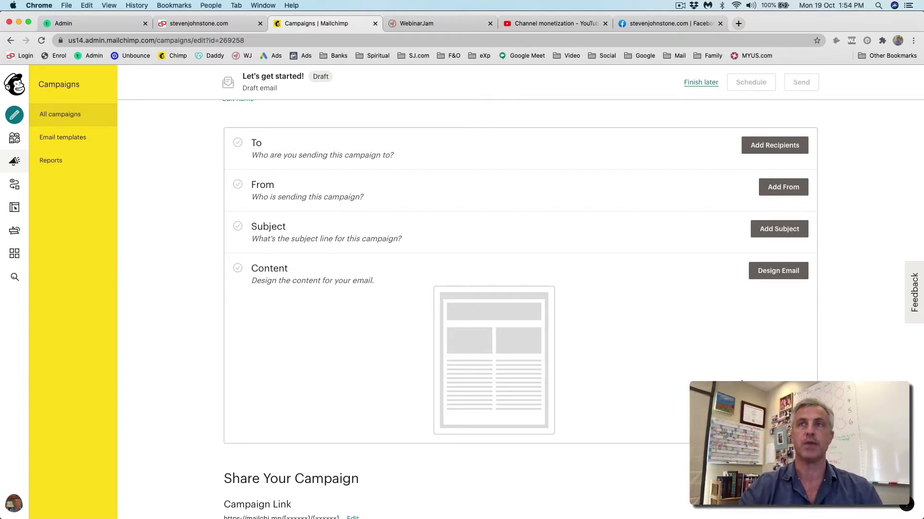
scroll(843, 167, "up", 2)
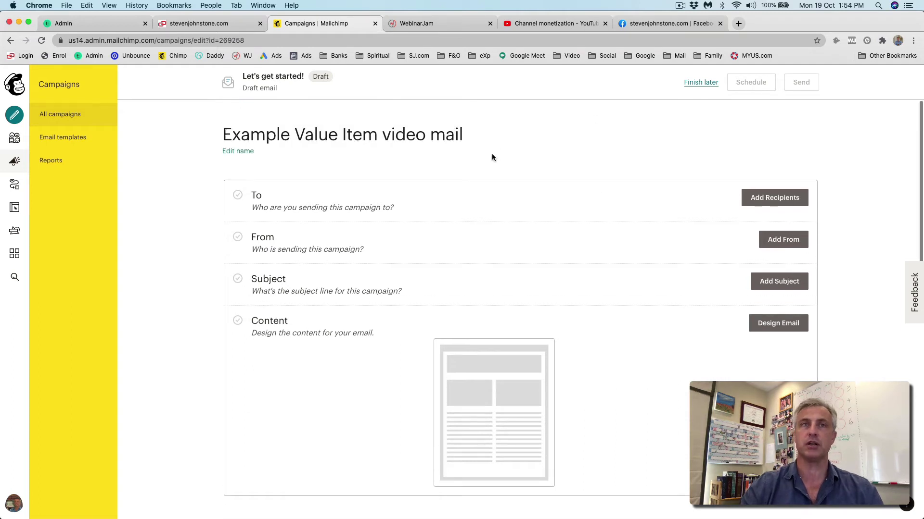
left_click(776, 198)
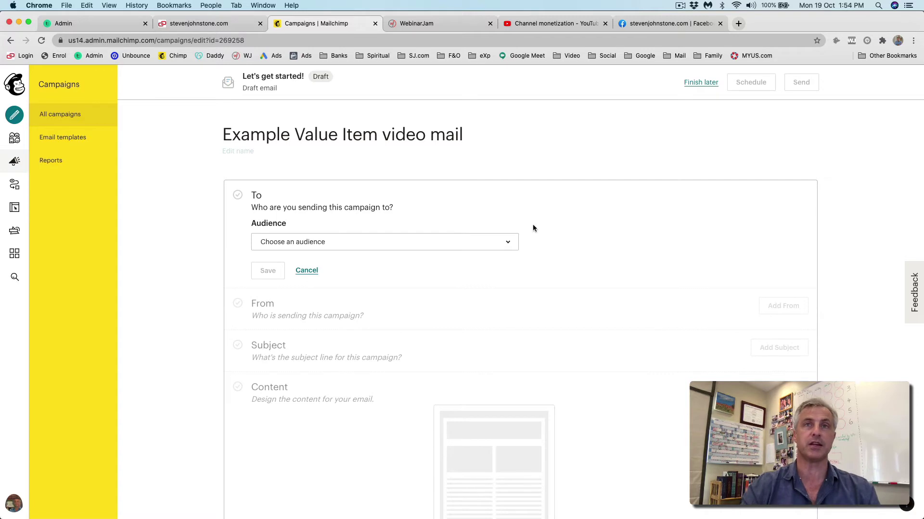
left_click(505, 243)
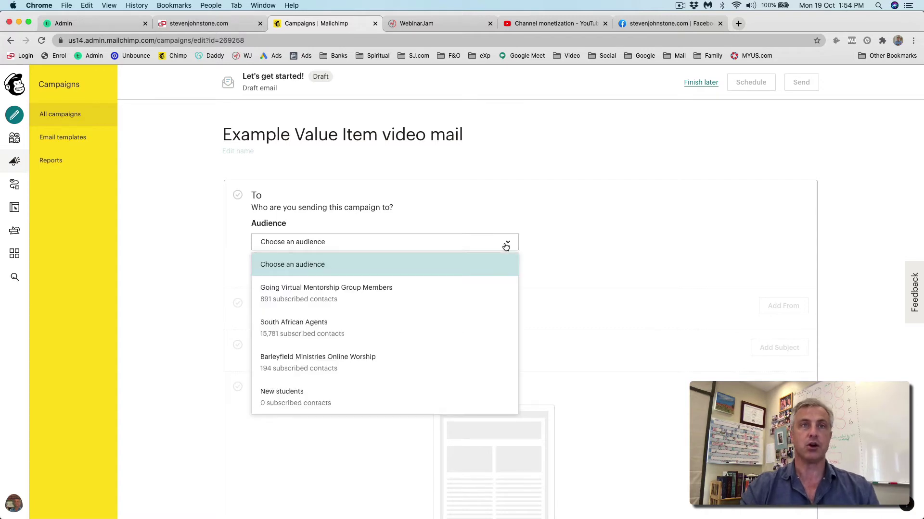
left_click(290, 295)
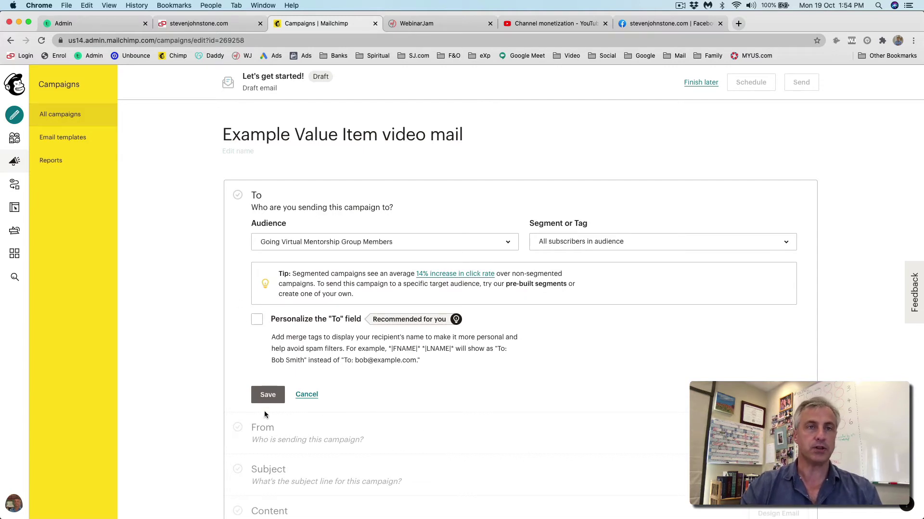
left_click(270, 399)
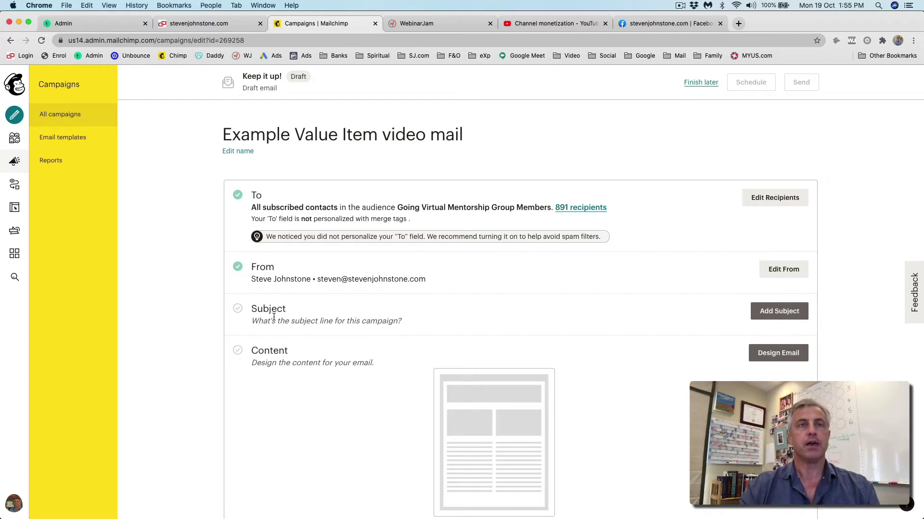
Step: Enter "This month's article - the dangers of over-pricing" as the campaign's subject line
left_click(783, 311)
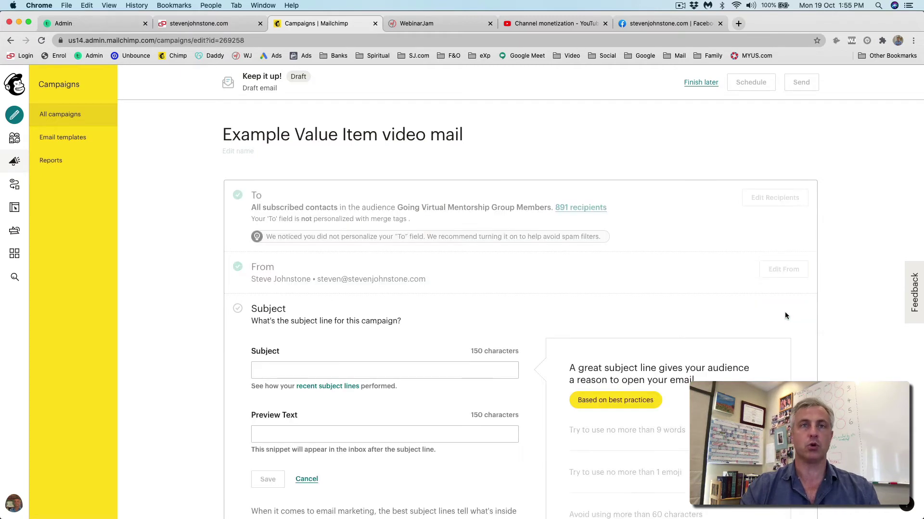
left_click(292, 367)
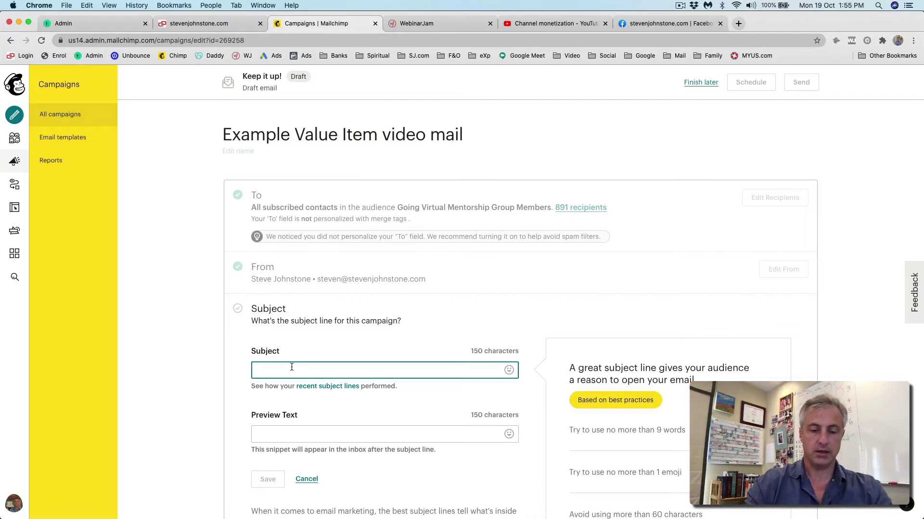
type("This month")
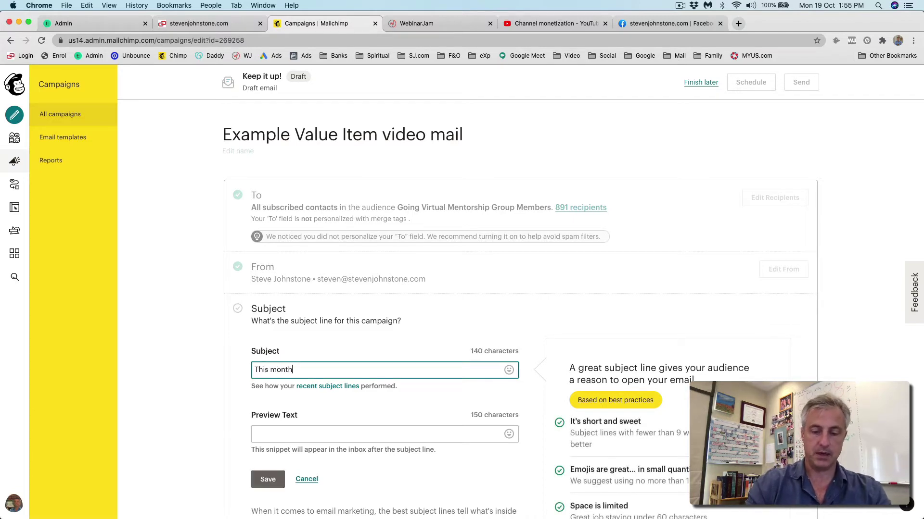
type("'s a")
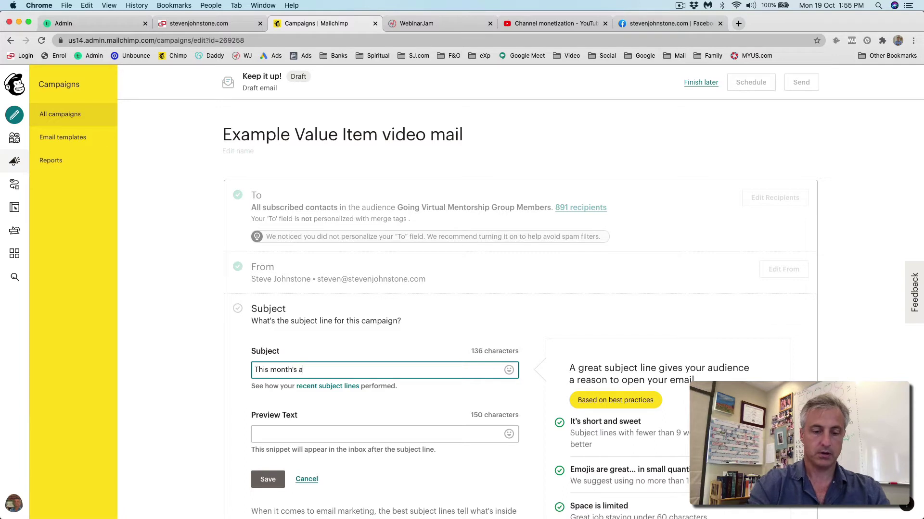
type("rticle")
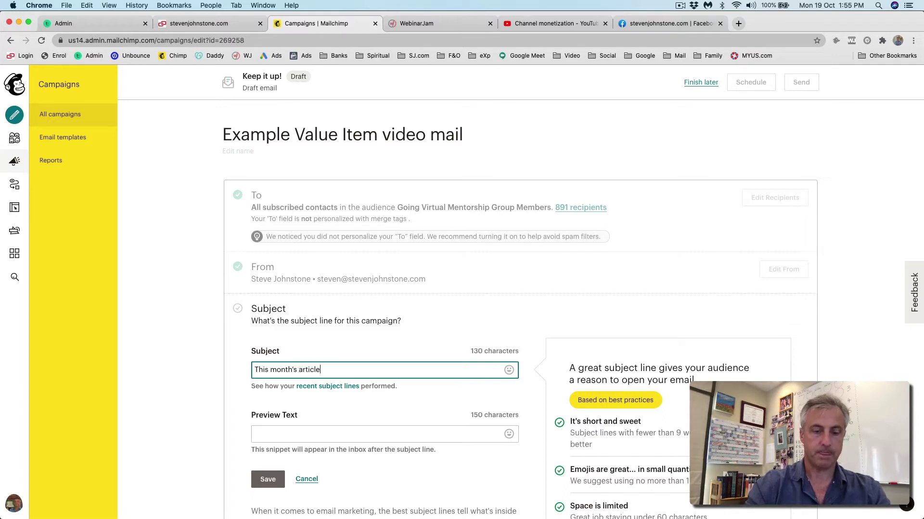
type(" - the d")
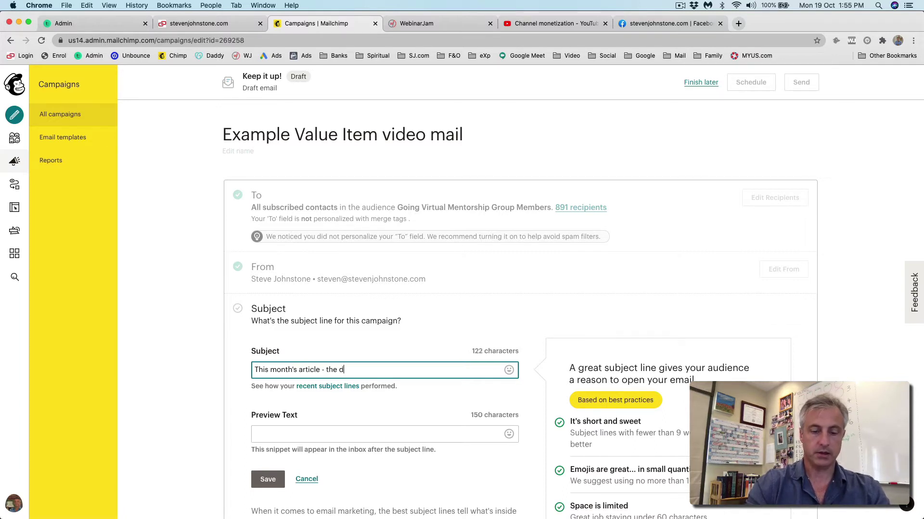
type("angers of over")
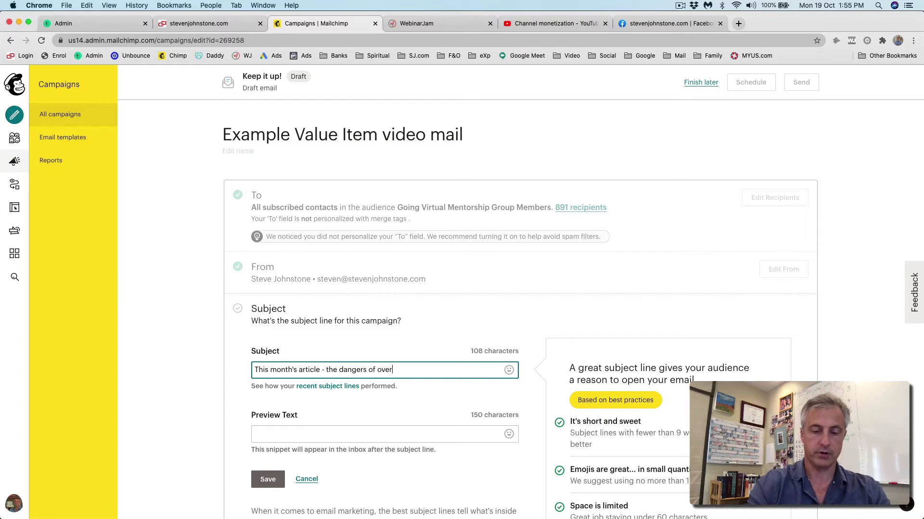
type("-pricing")
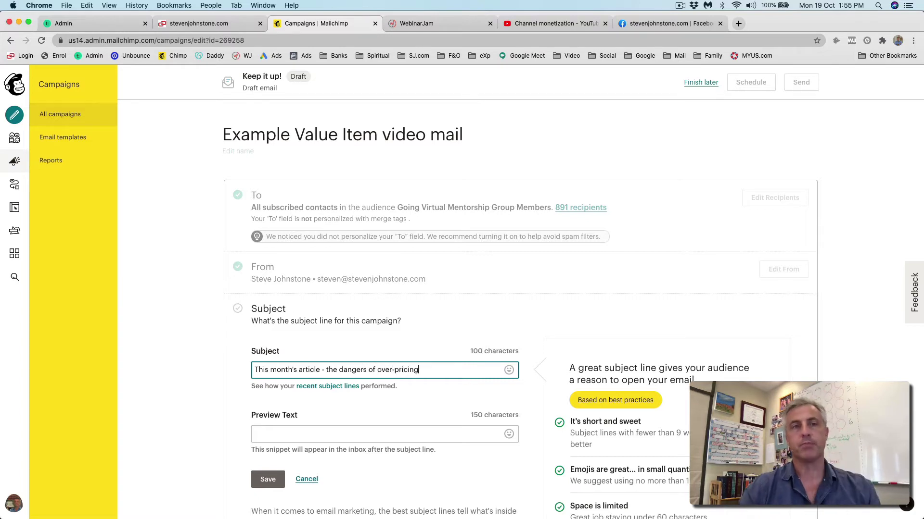
Step: Enter the preview text "In this month's article I want to discuss a VERY hot topic in real estate..." and save the subject section
left_click(269, 433)
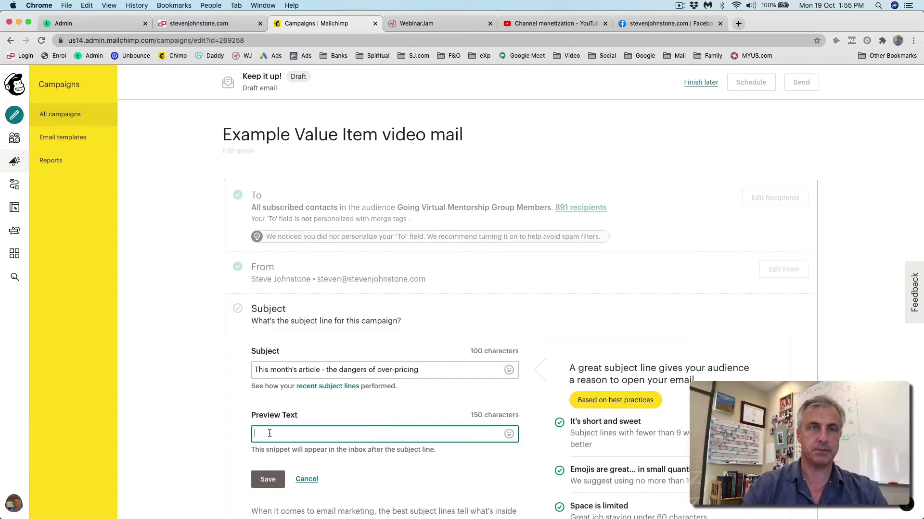
type("In this month's article I want to discuss a VERY hot topic in real estate...")
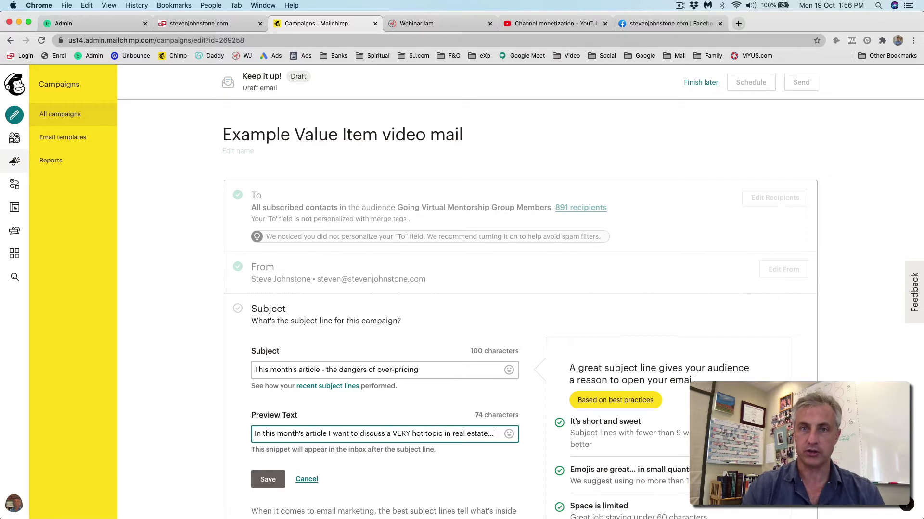
left_click(268, 480)
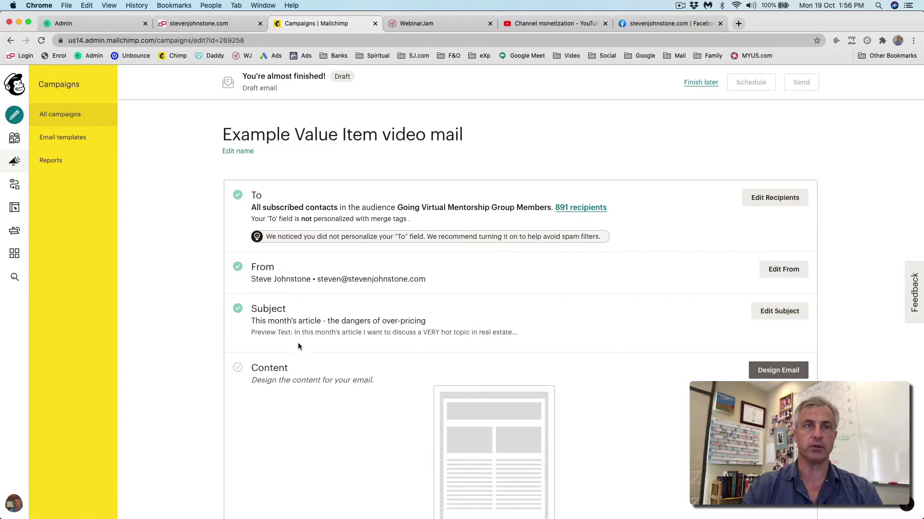
Step: Start designing the email content with the basic Simple Text layout as its template
left_click(778, 371)
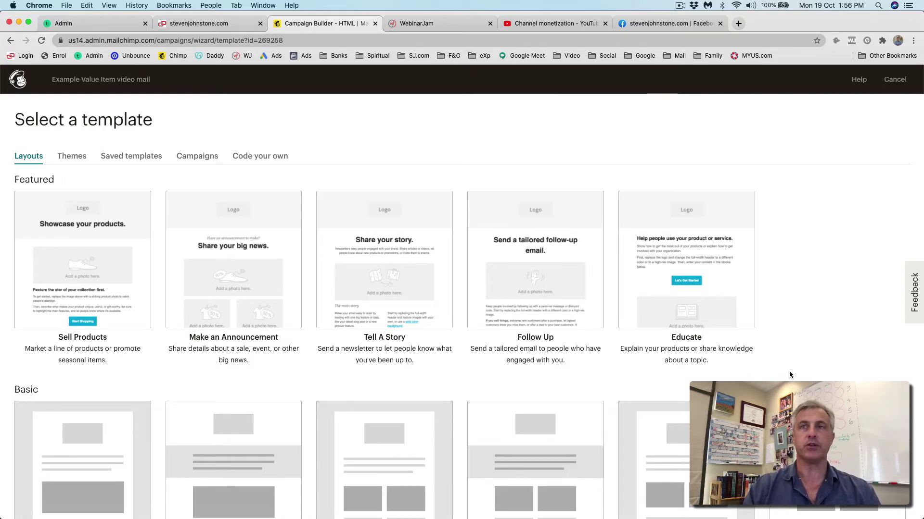
scroll(789, 374, "down", 4)
scroll(789, 374, "down", 2)
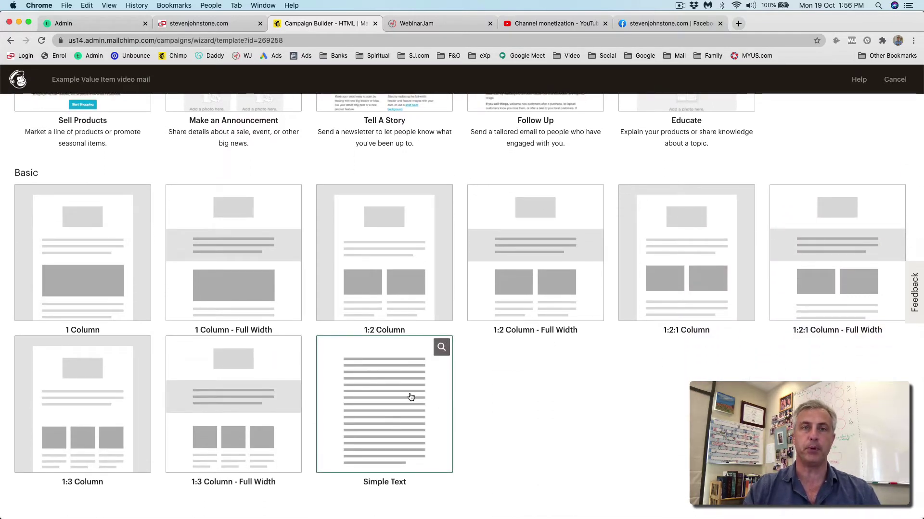
left_click(378, 407)
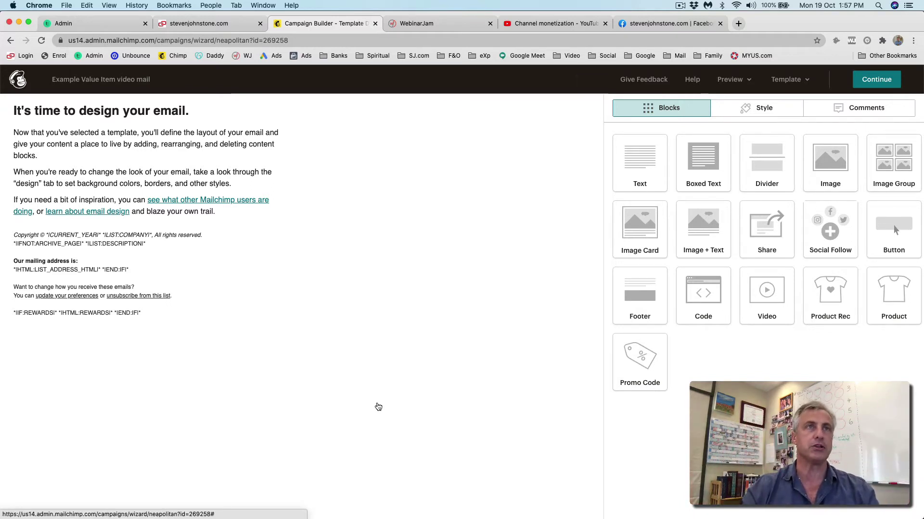
Step: Delete the "It's time to design your email." heading block from the email
mouse_move(127, 112)
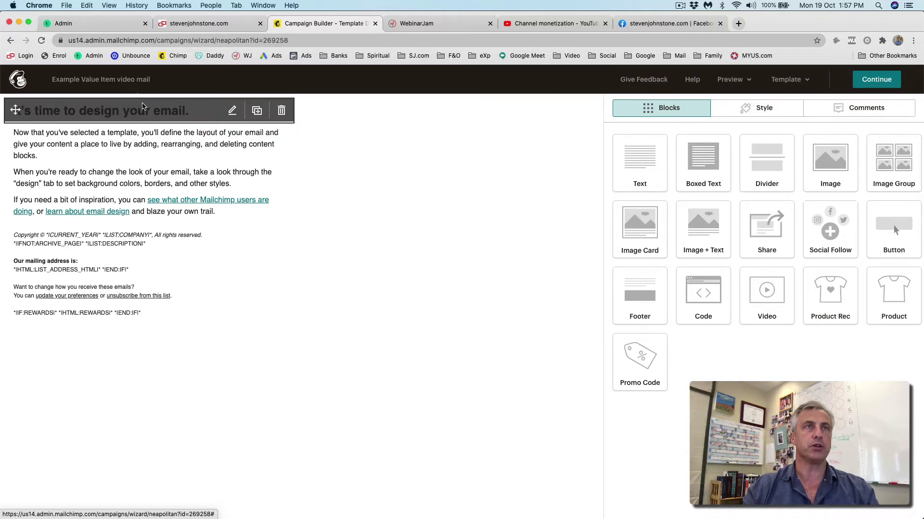
mouse_move(131, 148)
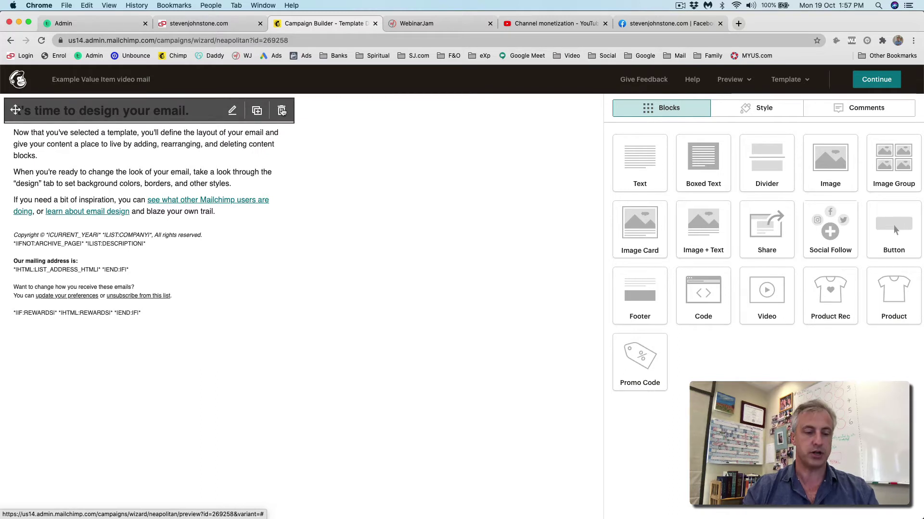
left_click(282, 111)
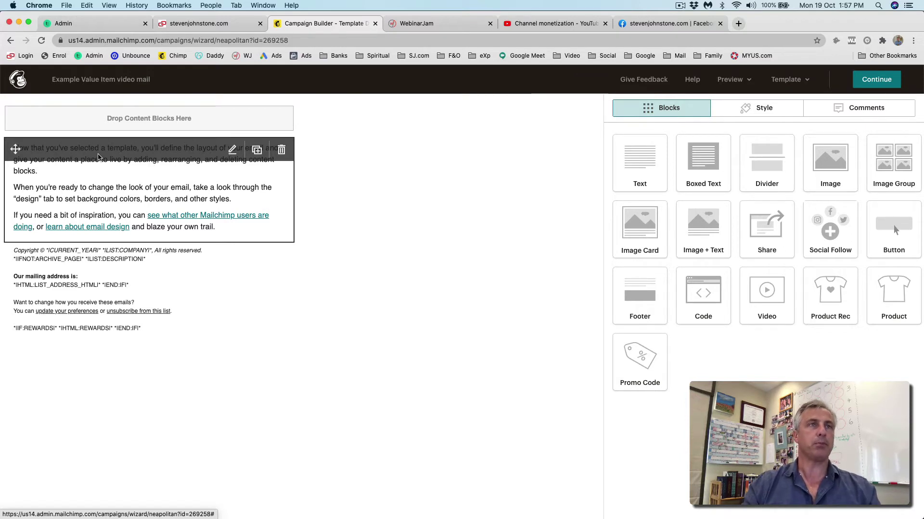
Step: Open the body text block for editing and clear all of its placeholder text
left_click(98, 156)
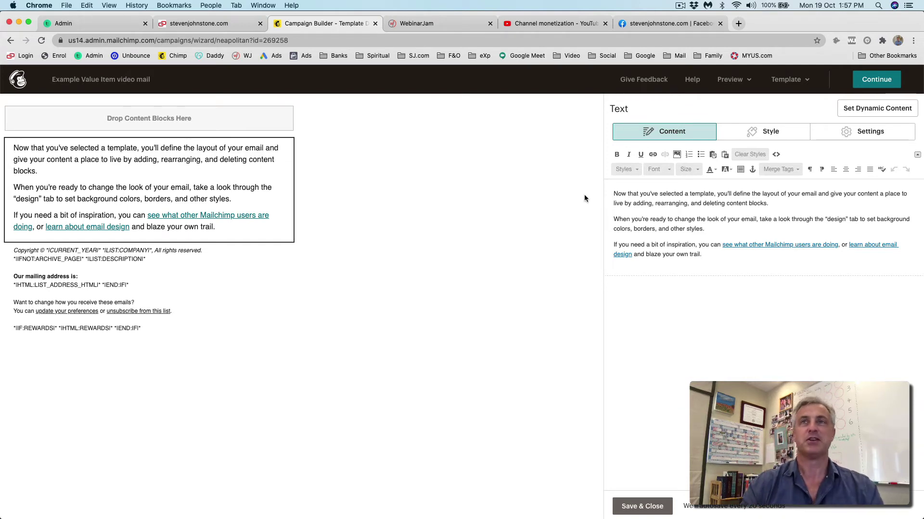
left_click_drag(613, 194, 711, 266)
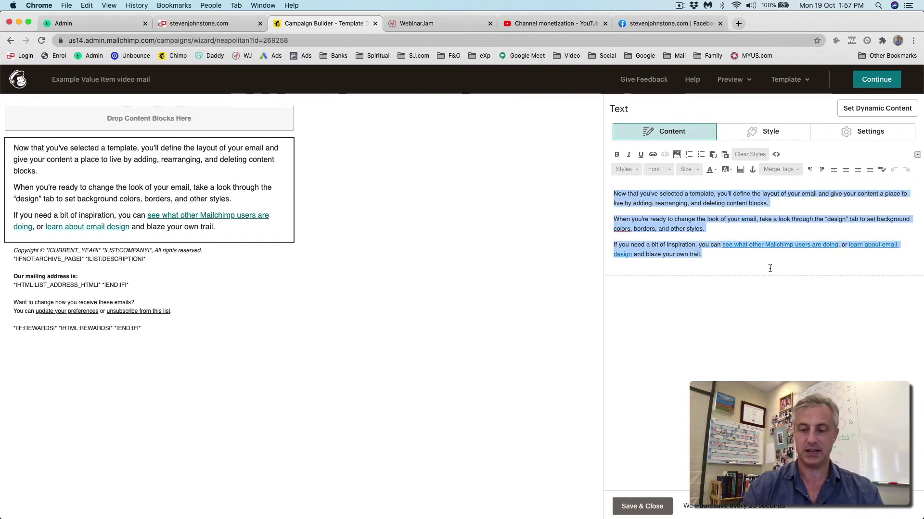
key("BackSpace")
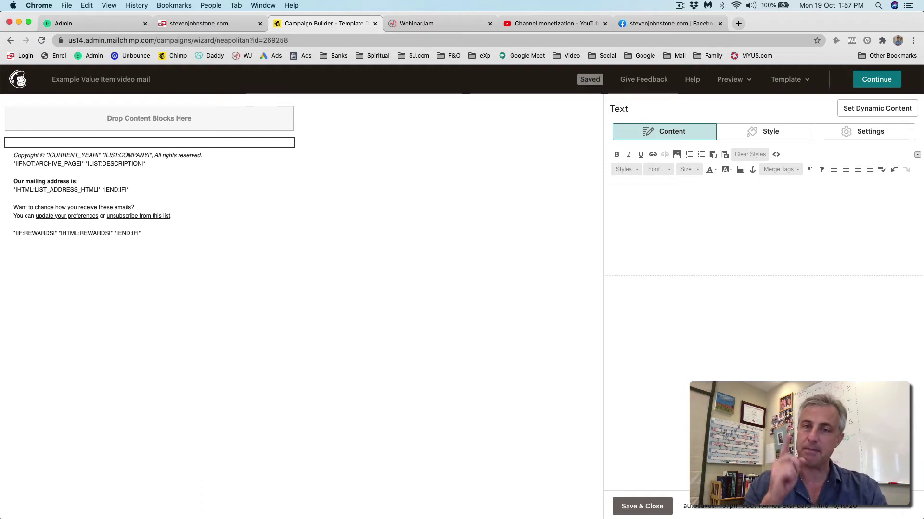
Step: Begin the email body with the greeting "Hi" followed by the First Name merge tag, and start a new paragraph
type("Hi")
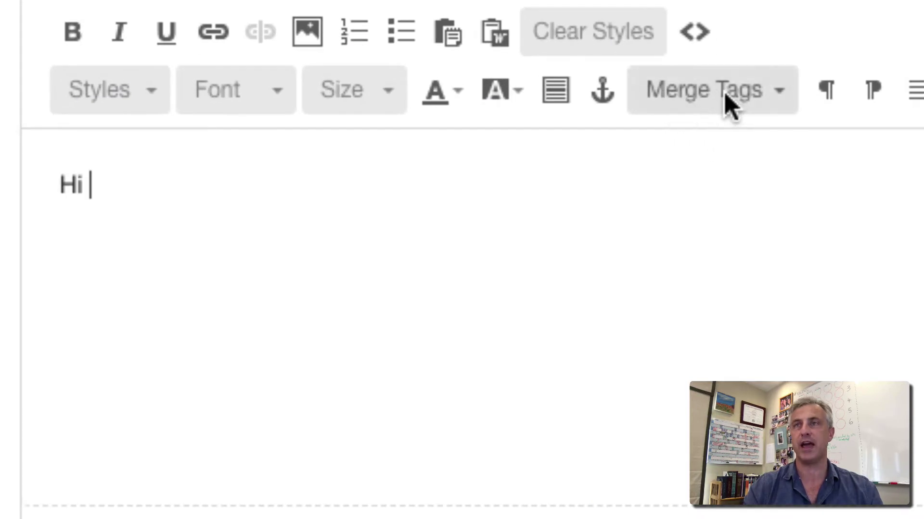
left_click(780, 92)
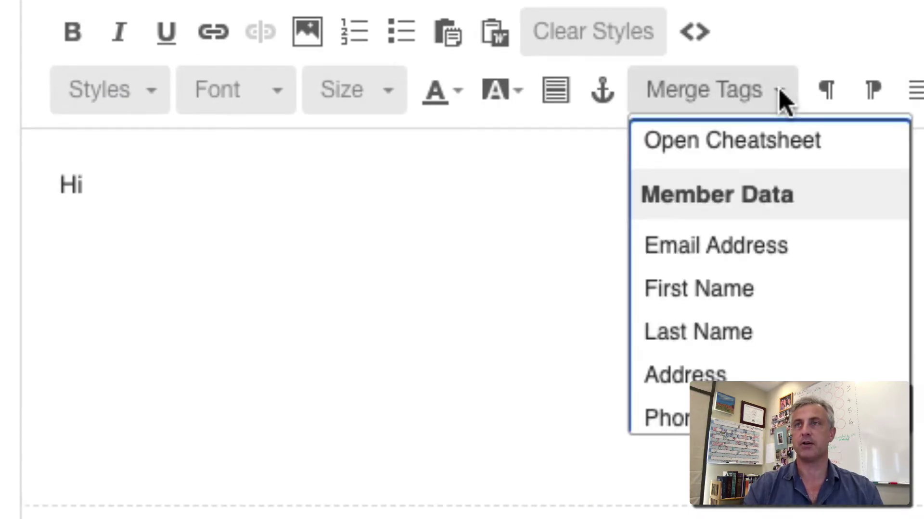
left_click(685, 291)
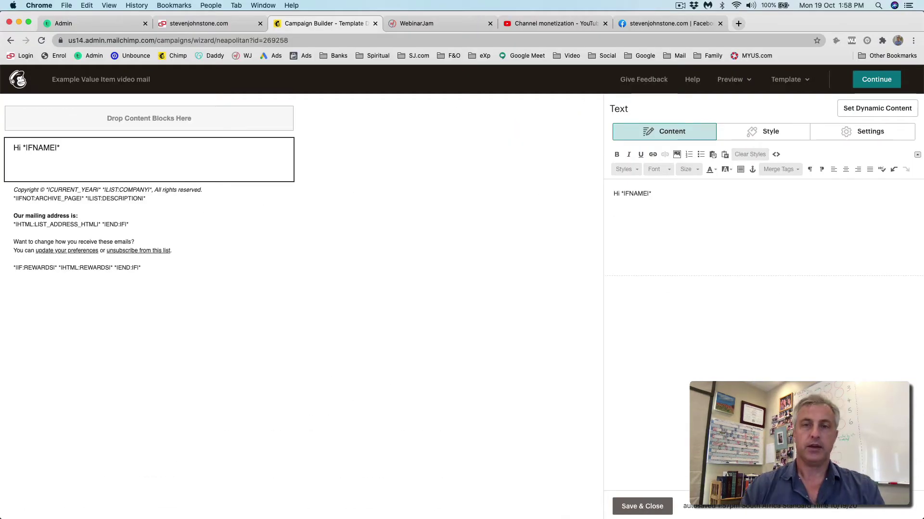
key("Return")
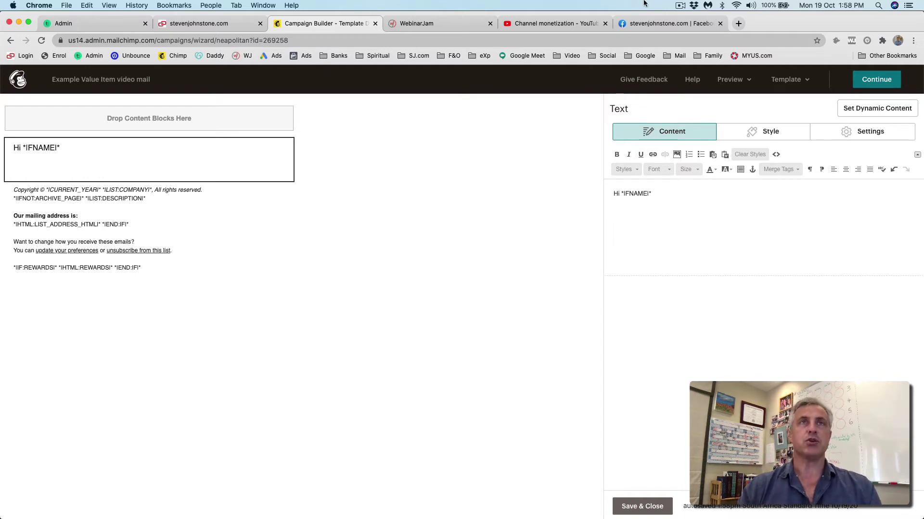
Step: Switch to the course website and open the Value Items course from the full course catalogue
left_click(202, 23)
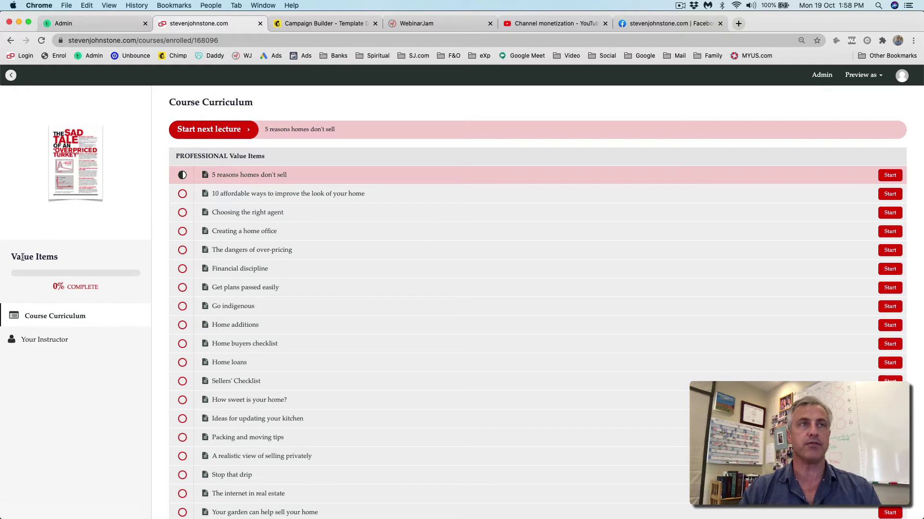
left_click(11, 75)
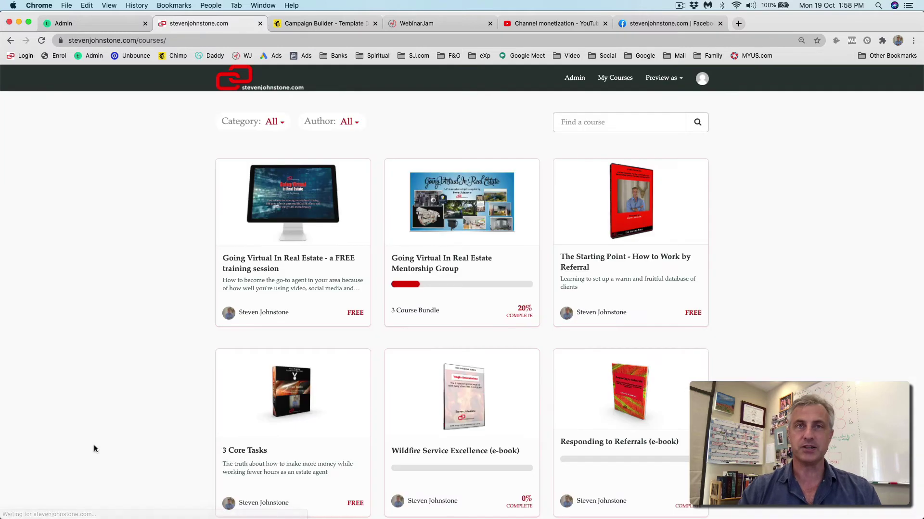
scroll(356, 416, "down", 11)
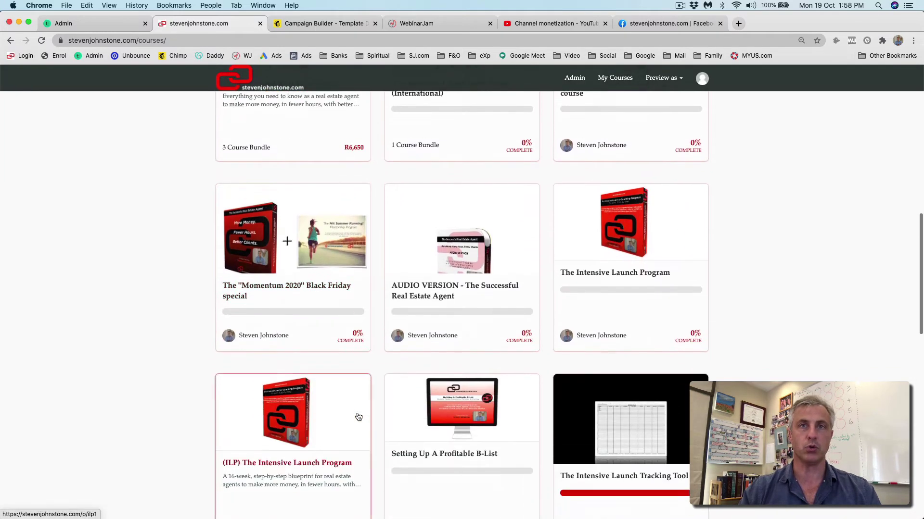
scroll(359, 417, "down", 6)
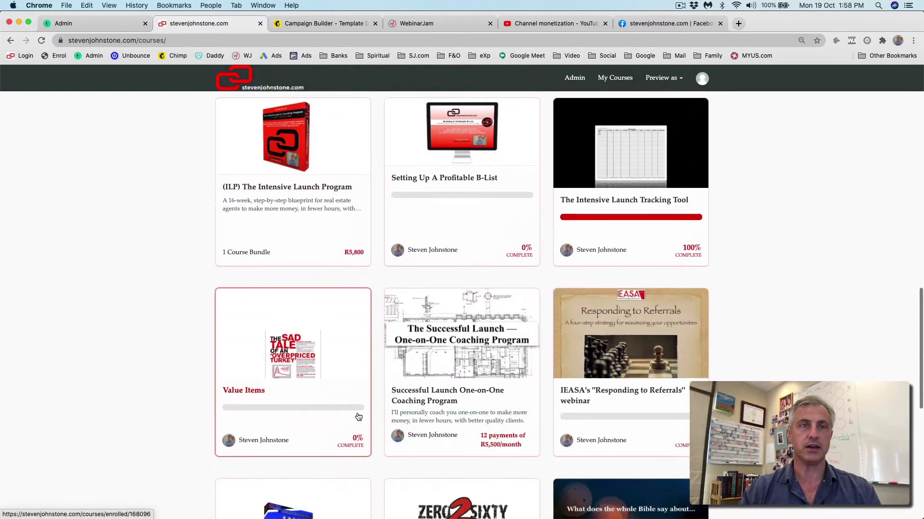
scroll(359, 416, "down", 2)
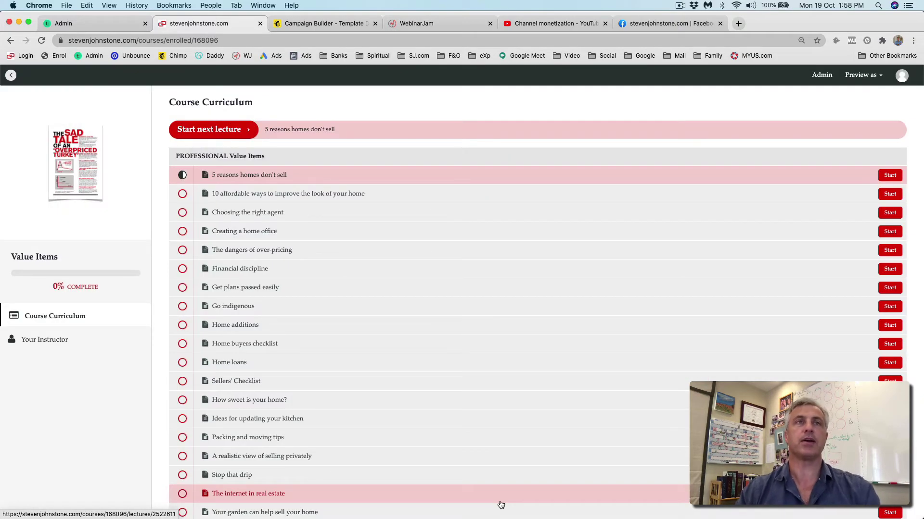
Step: Open "The dangers of over-pricing" lecture from the Value Items curriculum and look through its PDF article
scroll(295, 309, "down", 10)
scroll(294, 310, "up", 15)
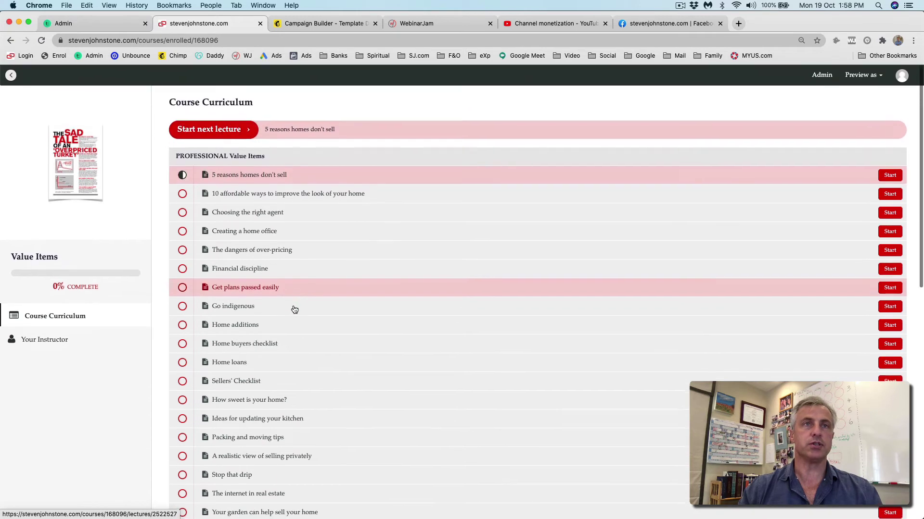
scroll(294, 309, "down", 2)
scroll(295, 309, "up", 2)
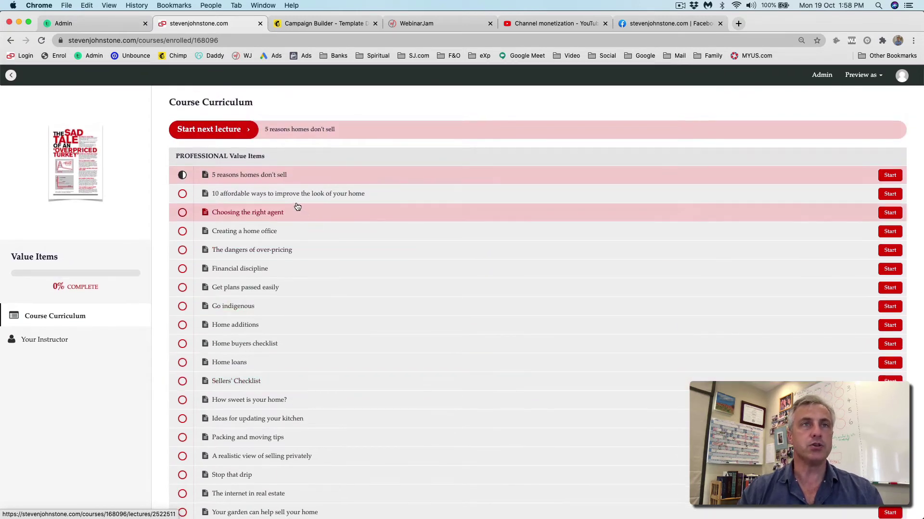
left_click(236, 252)
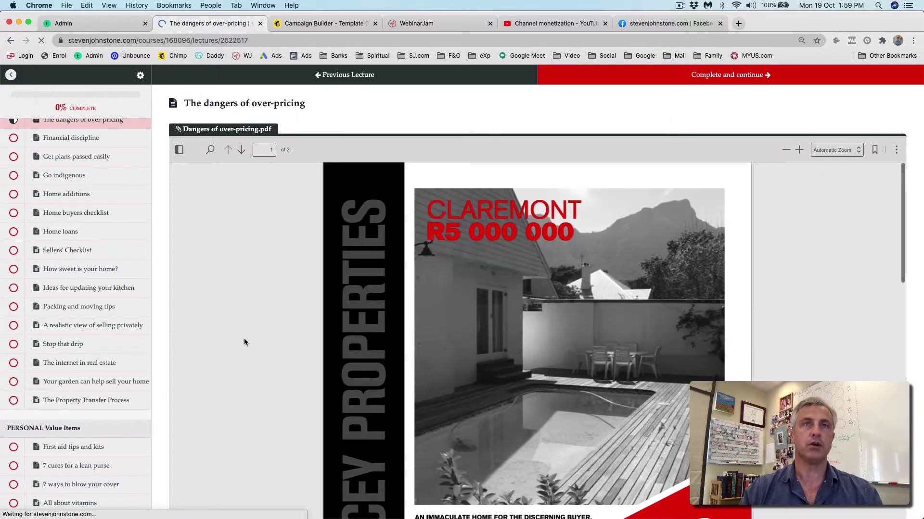
scroll(471, 313, "down", 10)
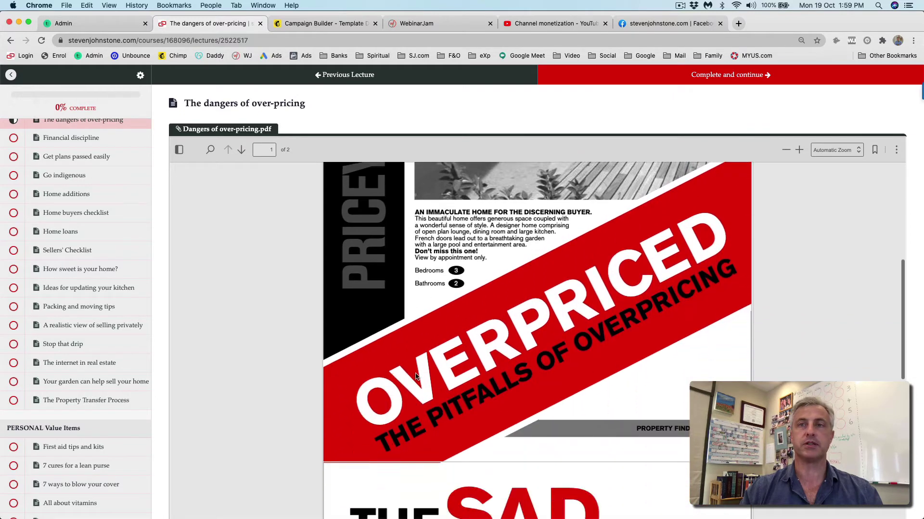
scroll(415, 373, "down", 3)
scroll(229, 351, "down", 6)
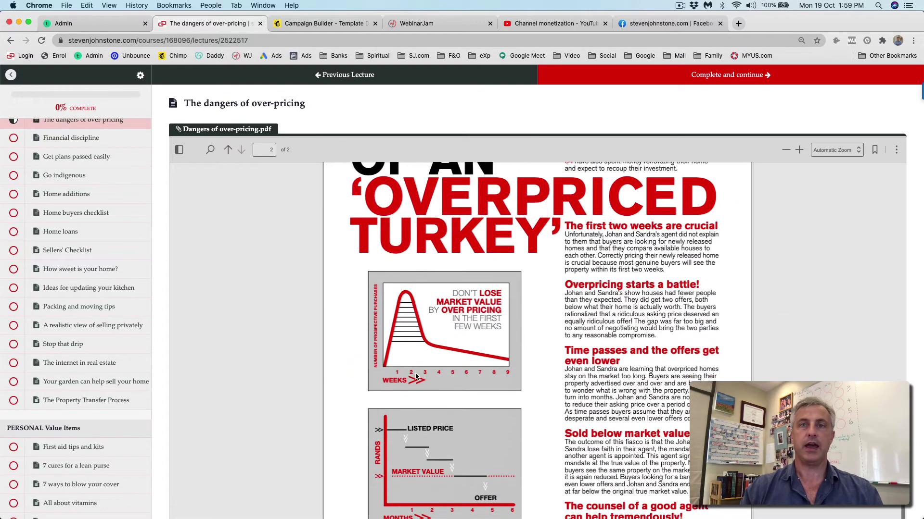
scroll(164, 378, "down", 1)
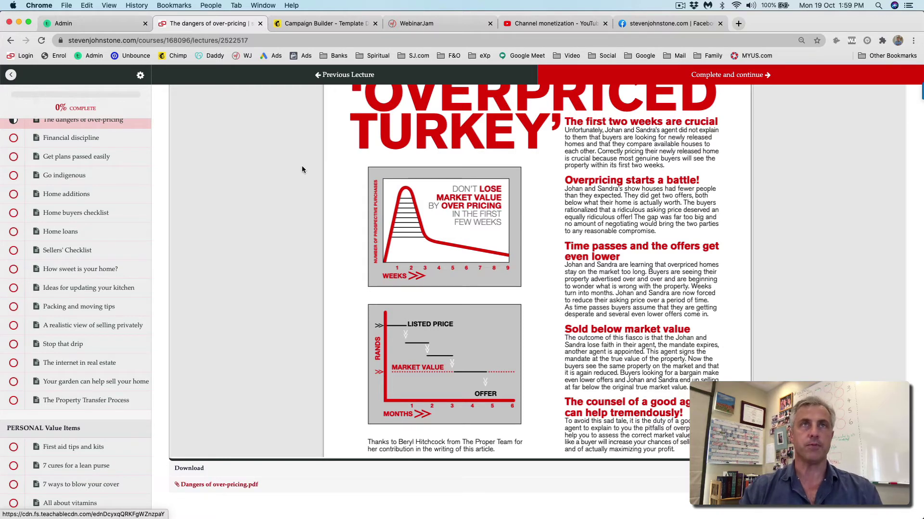
Step: Back in the Mailchimp campaign, write two paragraphs introducing this month's over-pricing article and the posted hardcopy, ending with "you can do so here:"
left_click(318, 23)
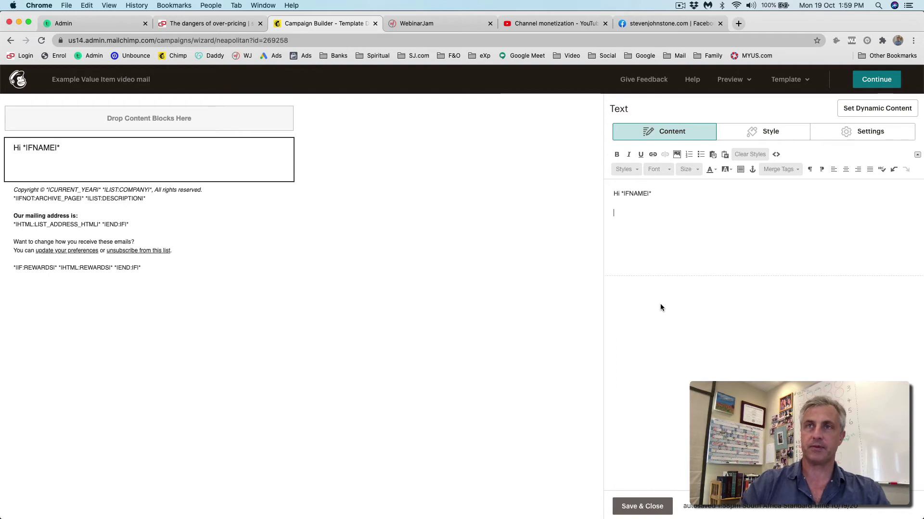
type("This month's article is about a really hot topic in real estate, and one which many estate agents AND sellers would do well to understand! It's about the dangers of over-pricing your home.  I have posted you a hardcopy of this article, but in the mean time if you'd like to watch a short video of my explaining it, you can do so here:")
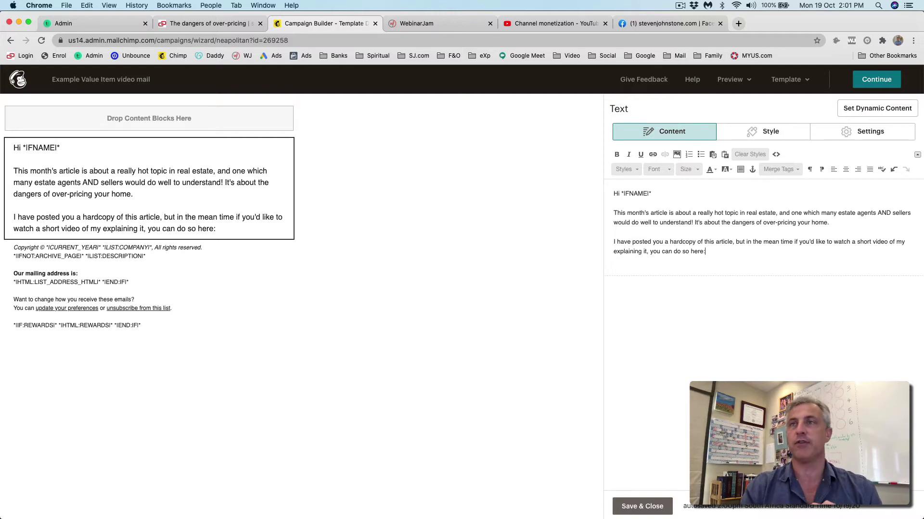
Step: Make the phrase "dangers of over-pricing your home" bold and red in the body text
left_click_drag(738, 224, 828, 224)
left_click(617, 155)
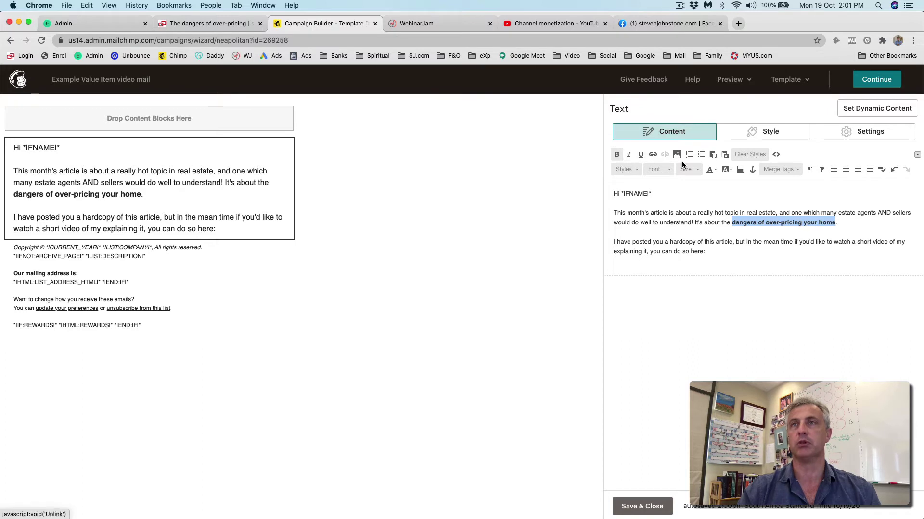
left_click(714, 170)
left_click(710, 210)
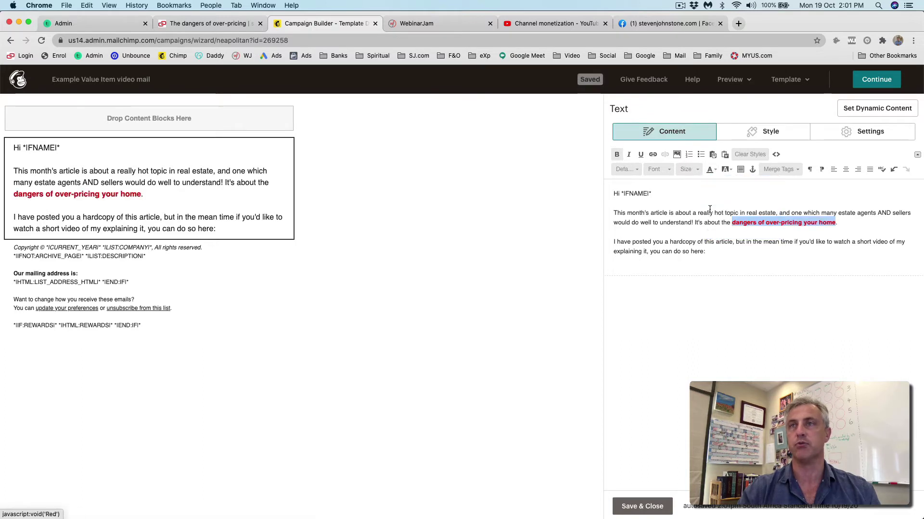
left_click(667, 243)
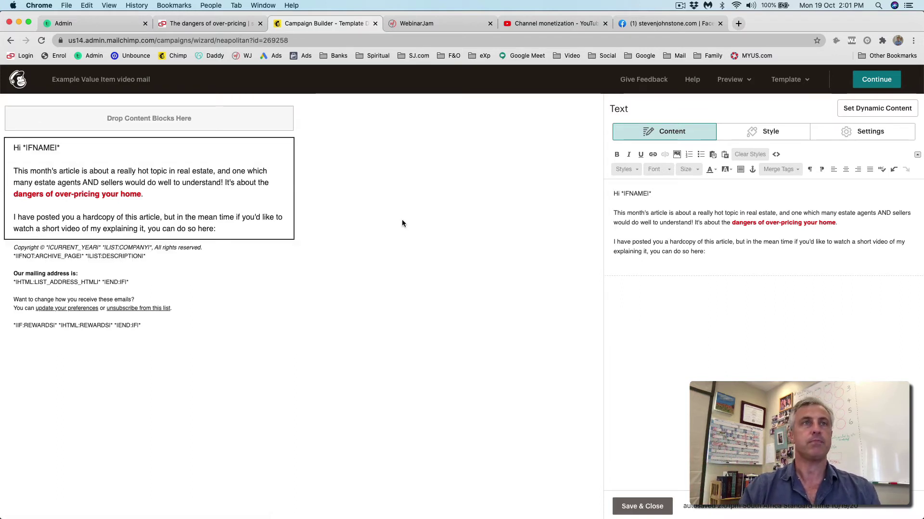
Step: Set the font of the entire message text to Times New Roman
left_click(664, 230)
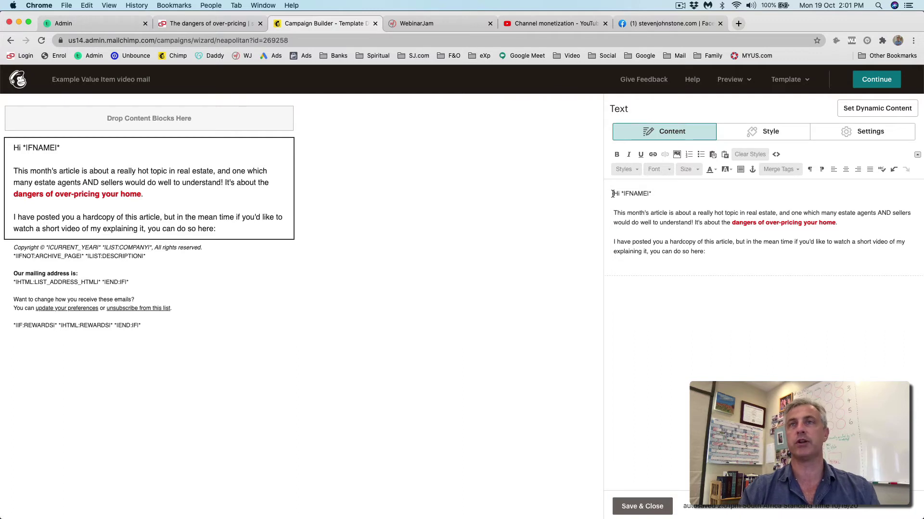
left_click_drag(612, 194, 742, 256)
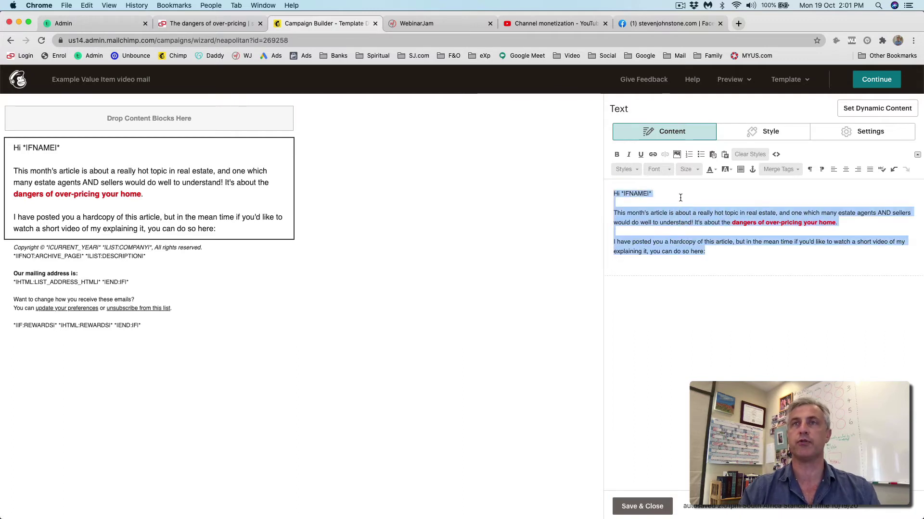
left_click(667, 170)
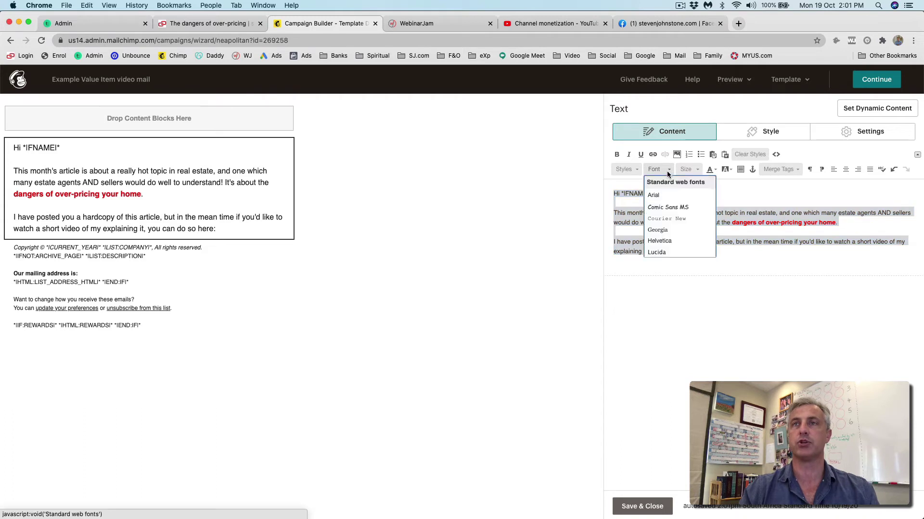
scroll(662, 232, "down", 3)
left_click(663, 234)
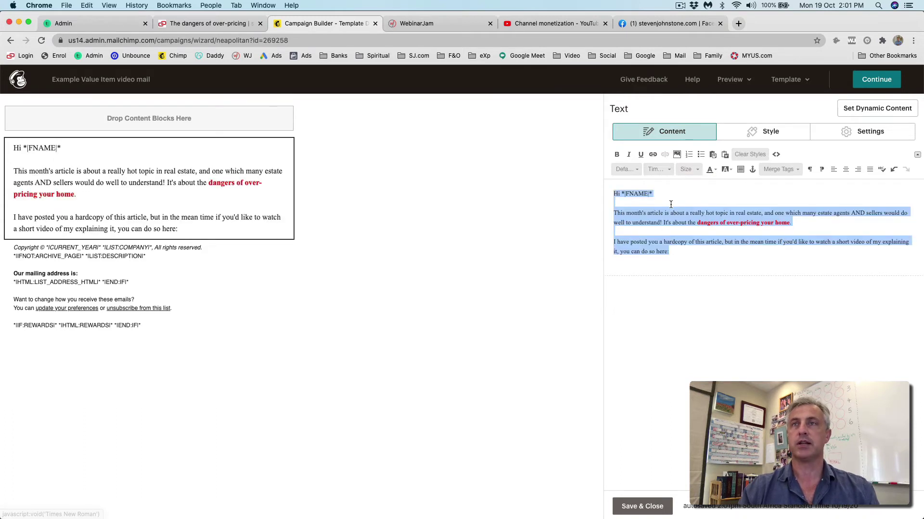
Step: Set the entire message text to font size 16 and save and close the text block
left_click(687, 169)
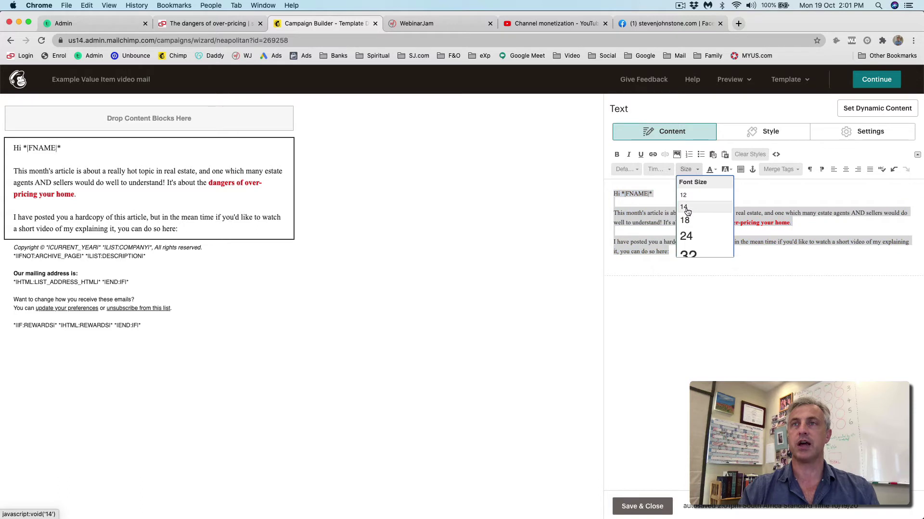
left_click(685, 208)
left_click(698, 170)
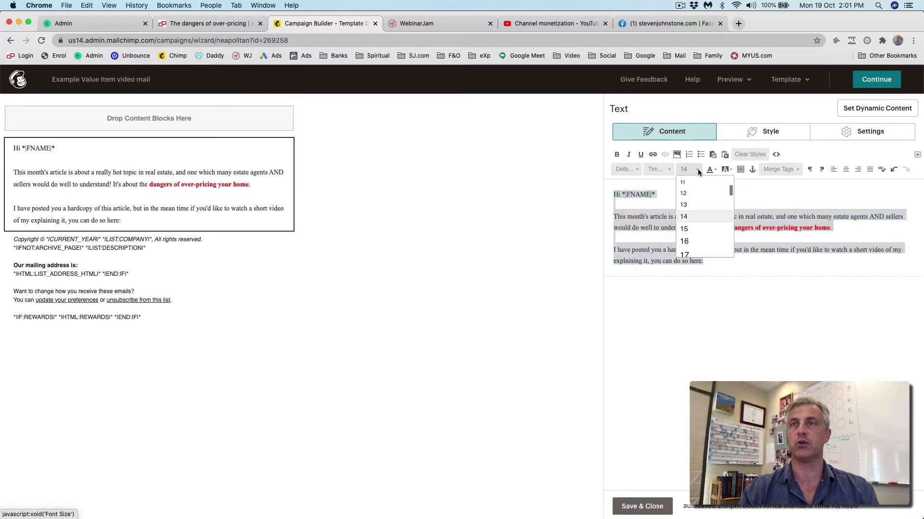
left_click(684, 241)
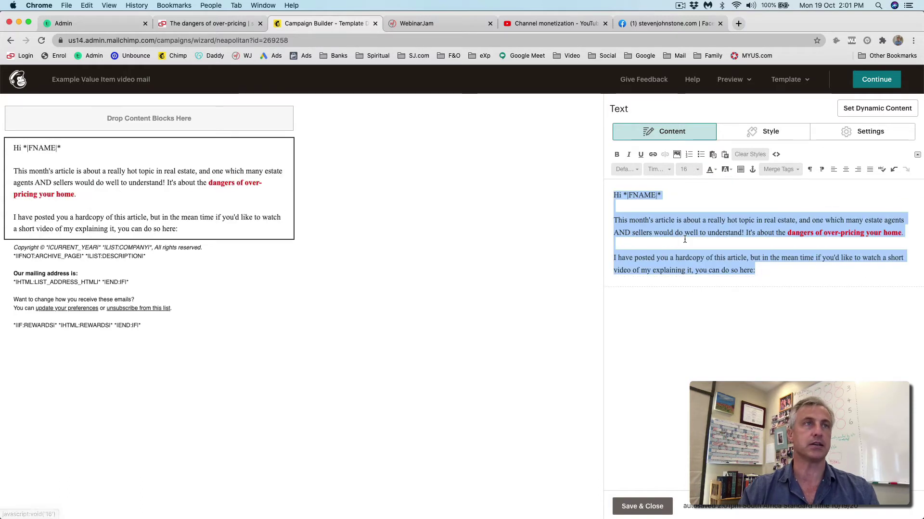
mouse_move(190, 274)
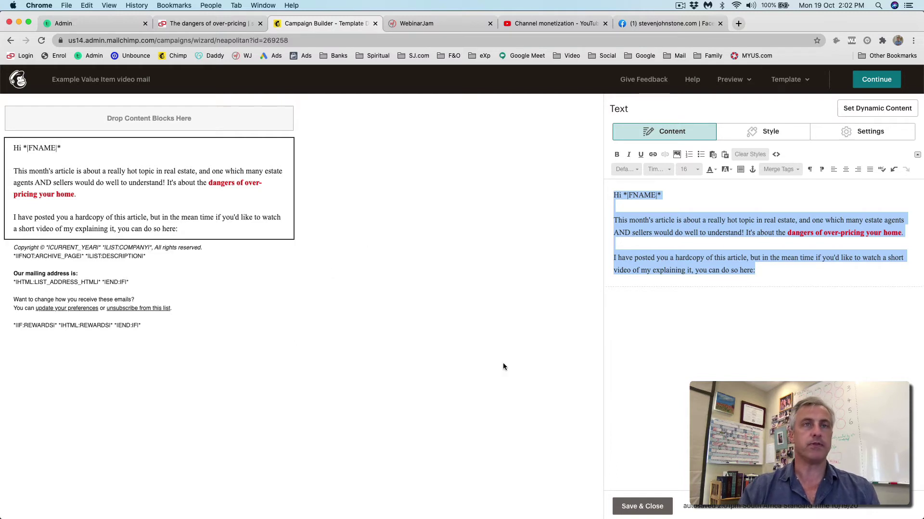
left_click(642, 507)
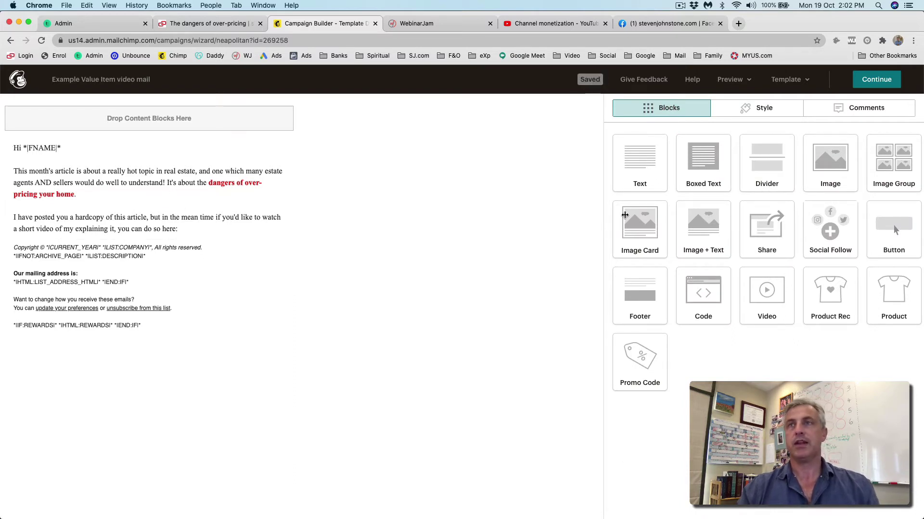
Step: Add an Image block directly below the message text, above the copyright footer
left_click_drag(830, 159, 661, 168)
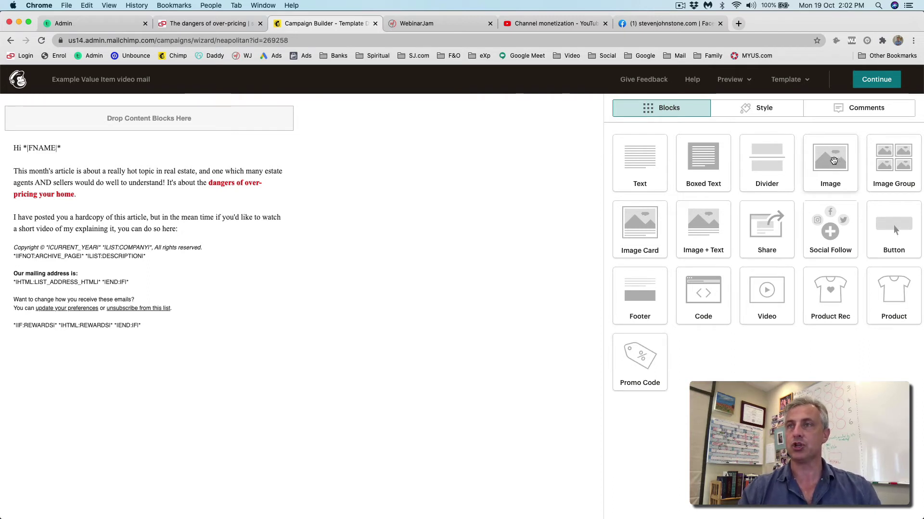
left_click_drag(834, 160, 76, 244)
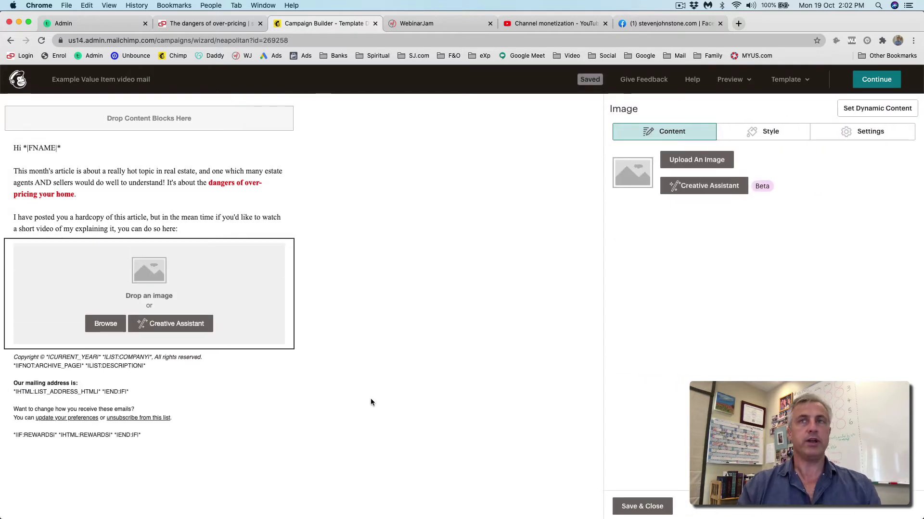
Step: Upload the Overpricing GIF from the Going Virtual images folder into the empty image block
left_click(703, 163)
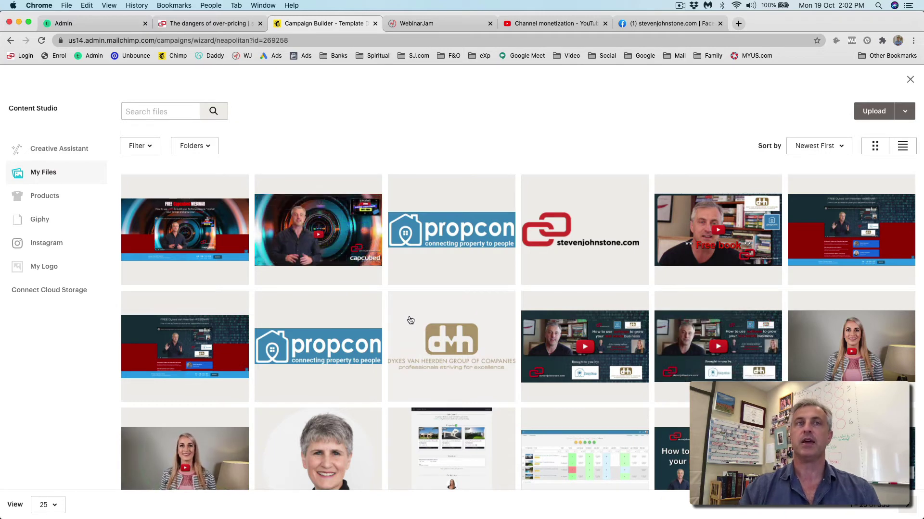
left_click(873, 111)
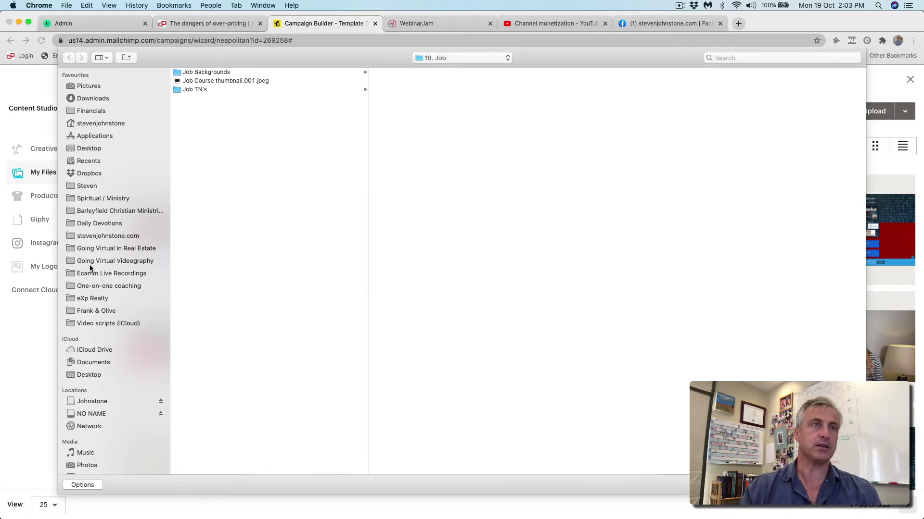
left_click(86, 249)
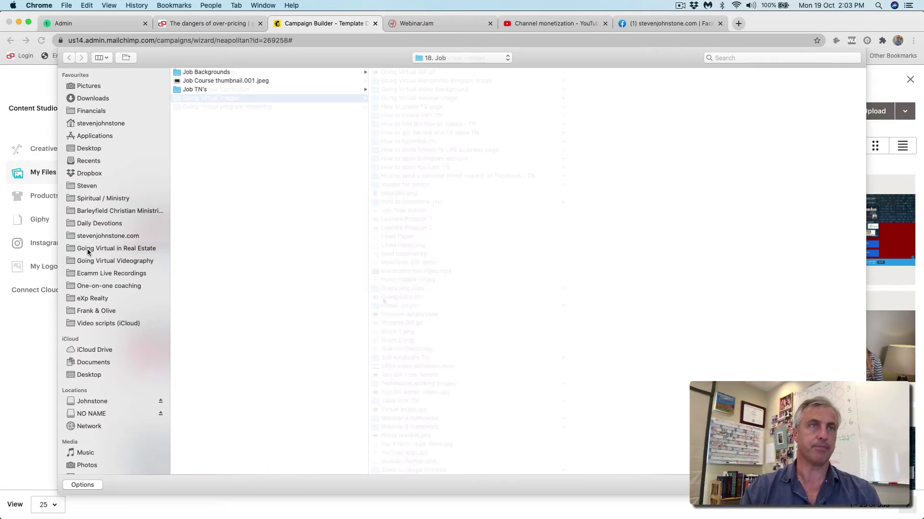
left_click(385, 298)
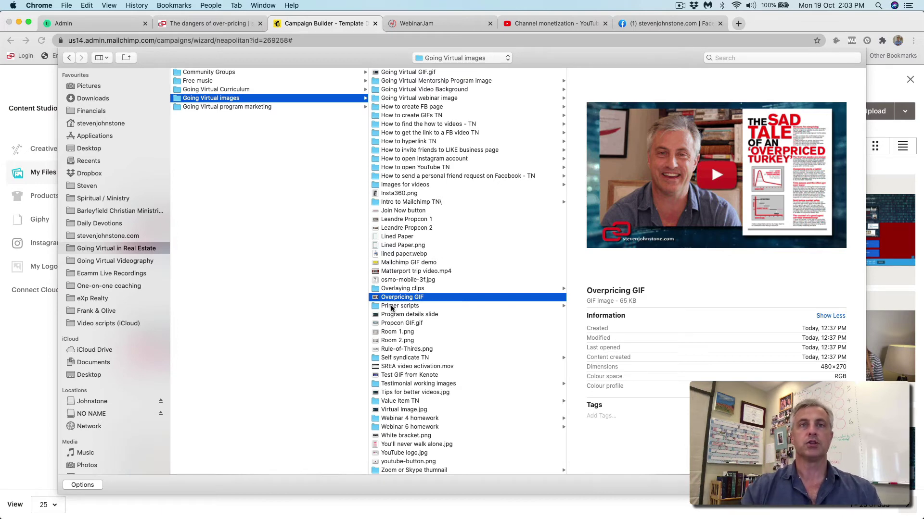
left_click(376, 299)
double_click(377, 299)
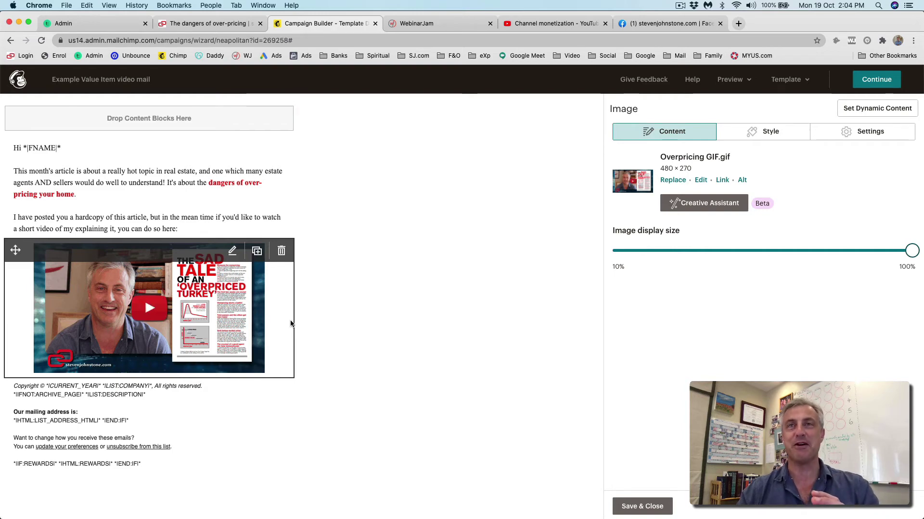
Step: Switch to YouTube Studio and copy the link address of the public video "Going Virtual - an example of a Value Item video"
left_click(546, 24)
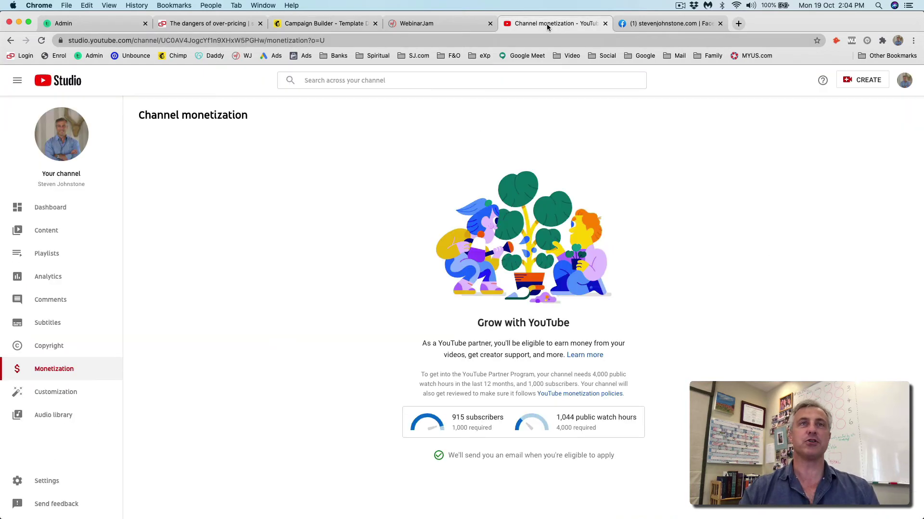
left_click(29, 231)
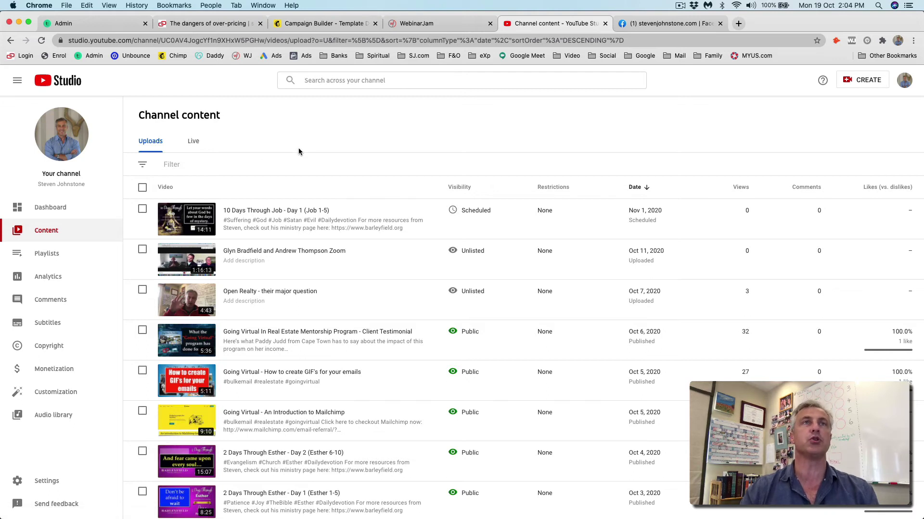
left_click(42, 41)
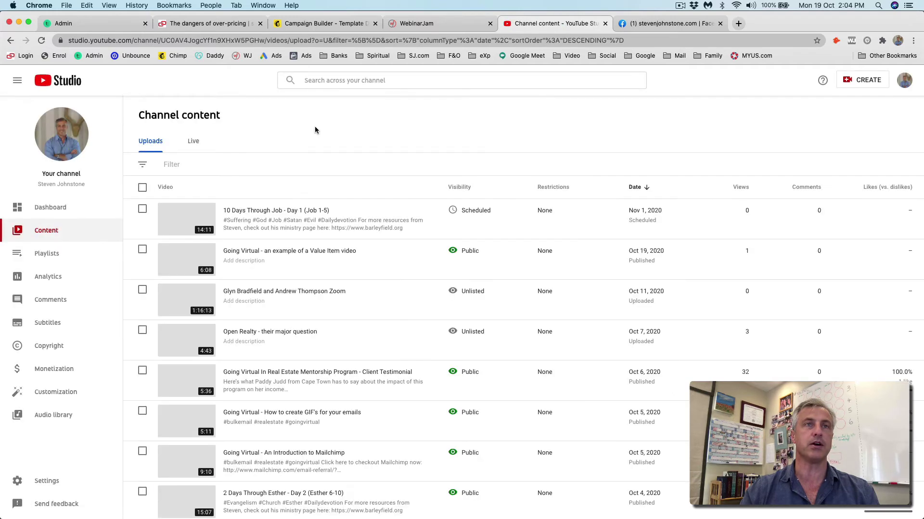
mouse_move(230, 261)
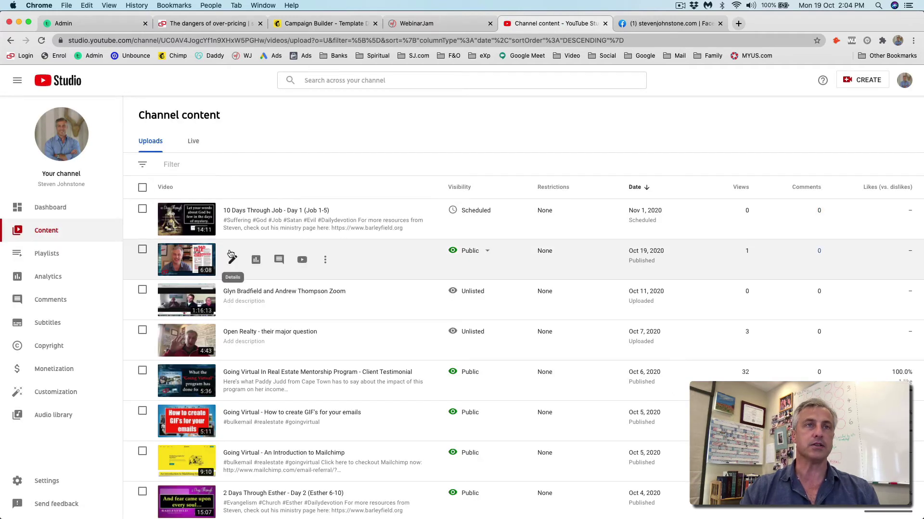
right_click(302, 262)
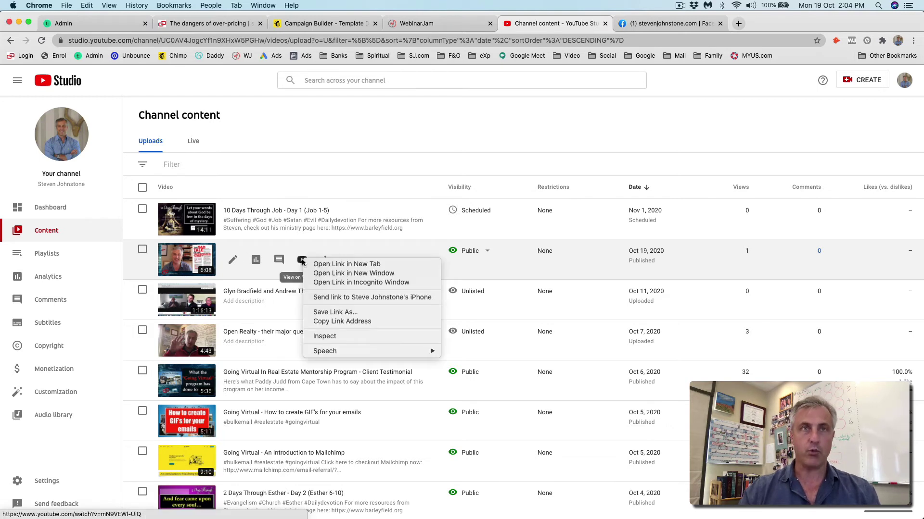
left_click(339, 321)
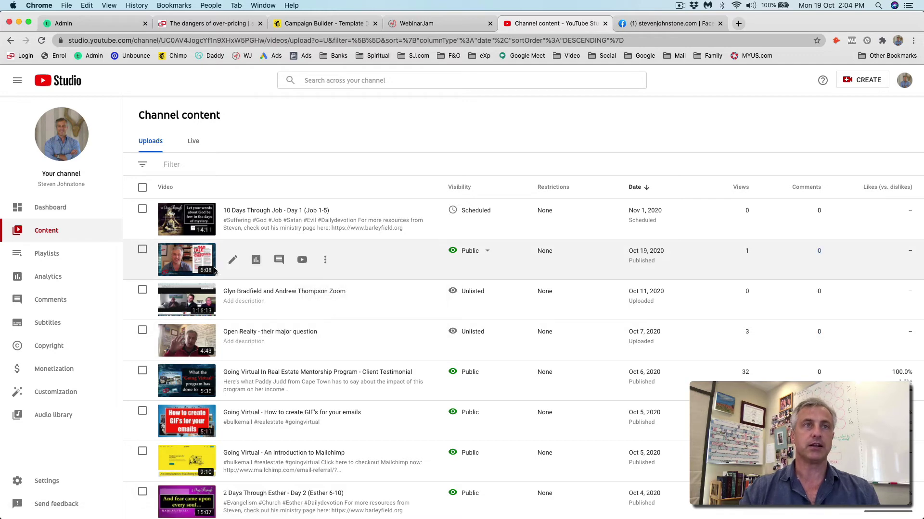
Step: Back in the Mailchimp campaign, link the GIF to the copied YouTube web address and save and close the image block
left_click(291, 25)
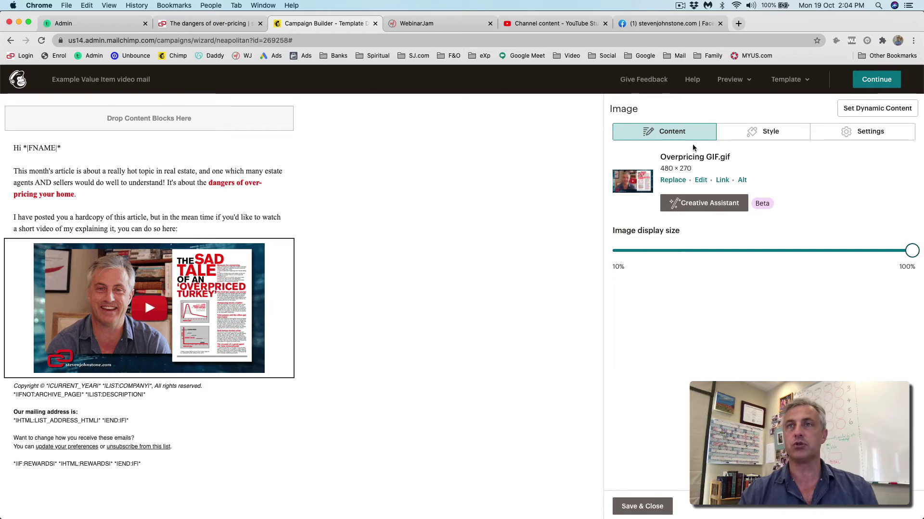
left_click(722, 181)
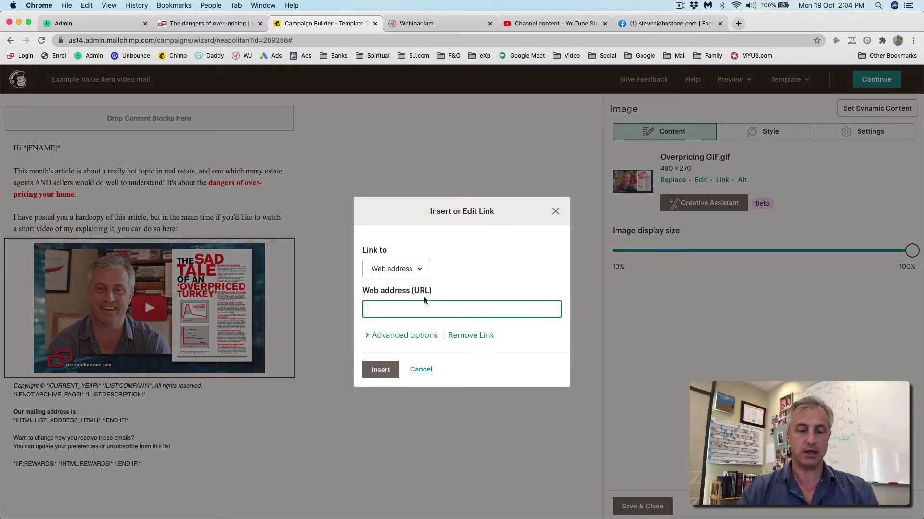
key("super+v")
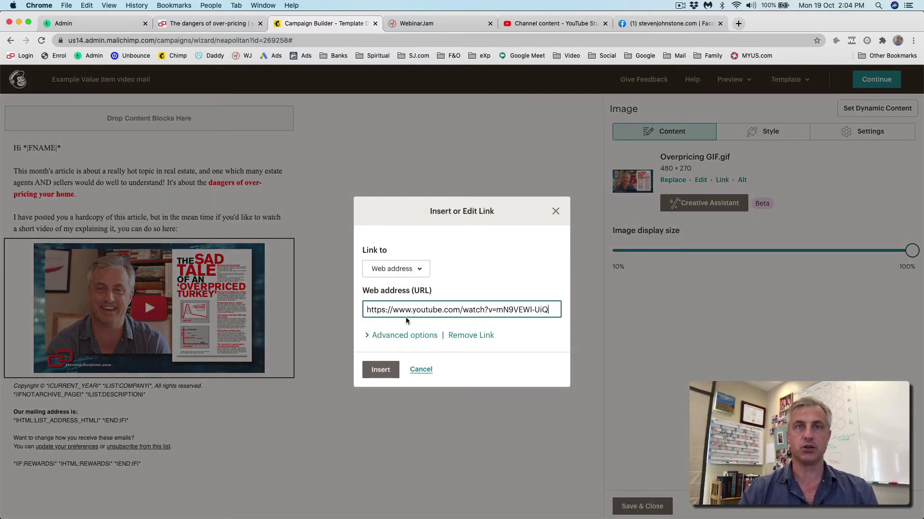
left_click(380, 371)
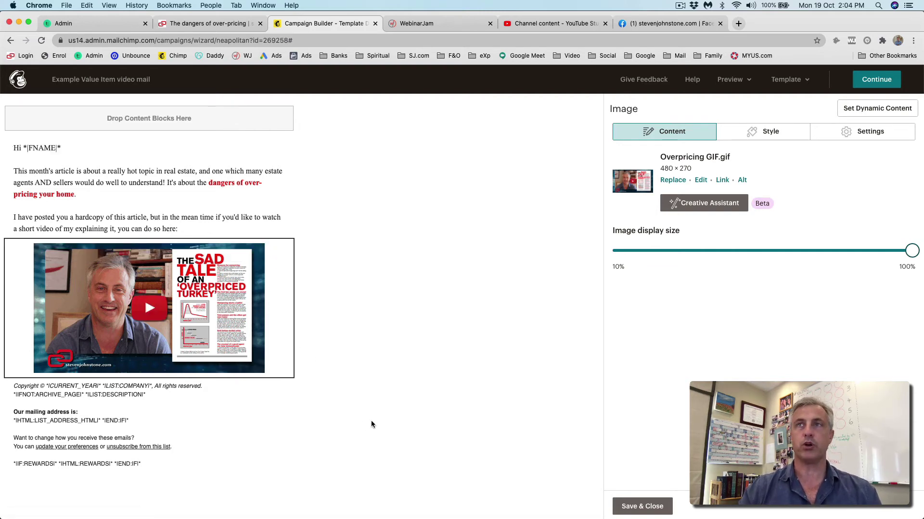
left_click(642, 506)
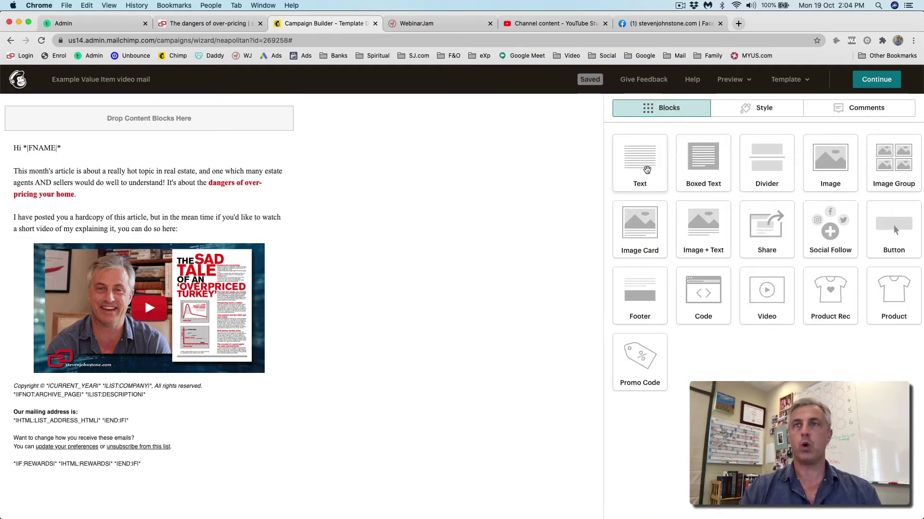
Step: Add a Text block below the GIF reading "If you'd like to download a PDF version of this item you can do so HERE."
left_click_drag(643, 151, 81, 387)
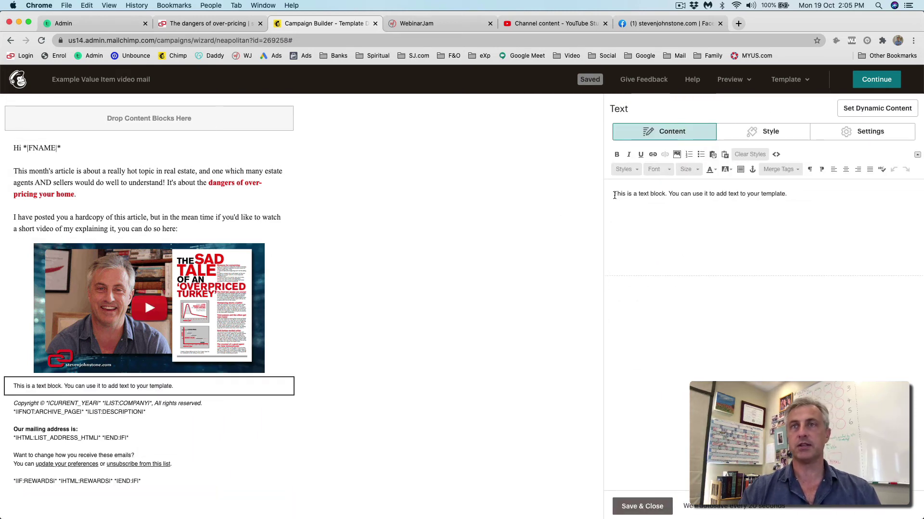
left_click_drag(614, 195, 753, 210)
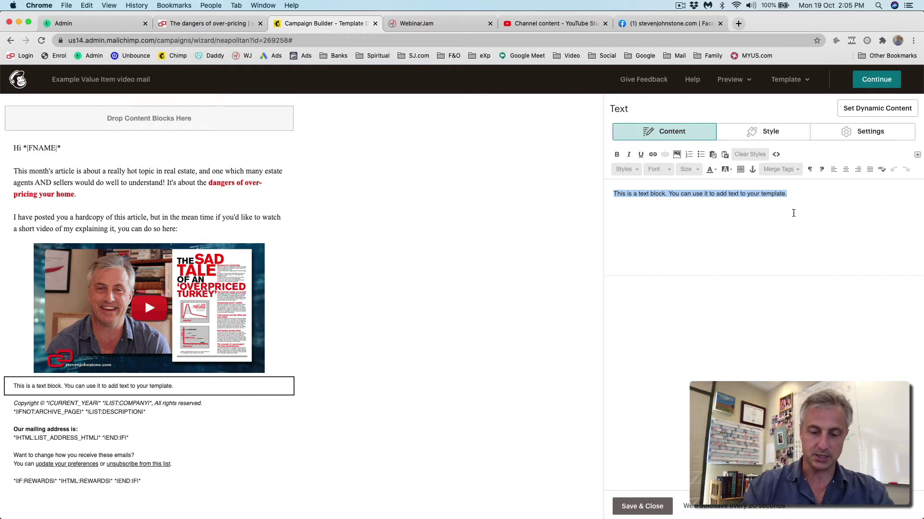
type("If you'd like to download")
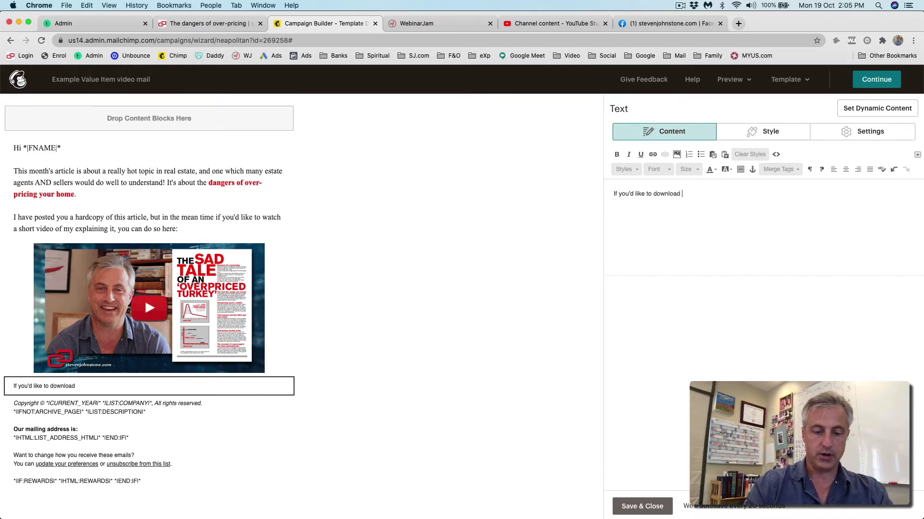
type(" a PDF ")
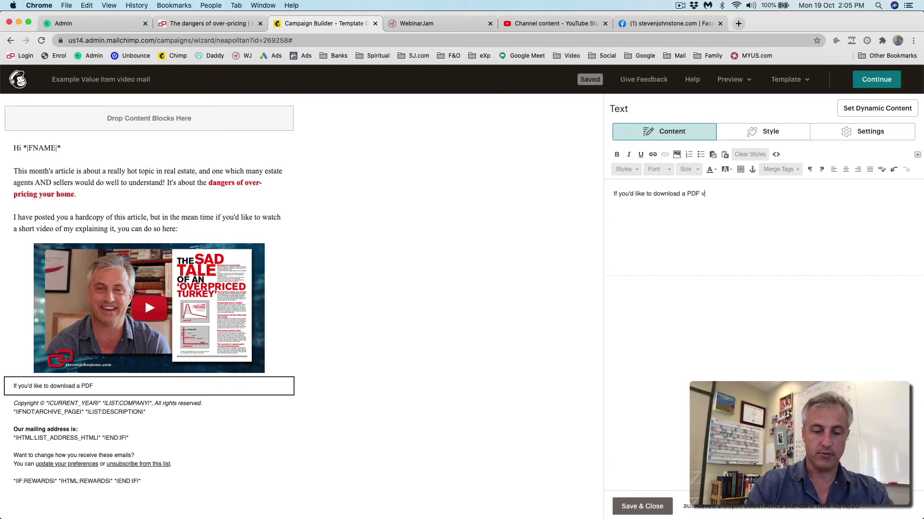
type("version of t")
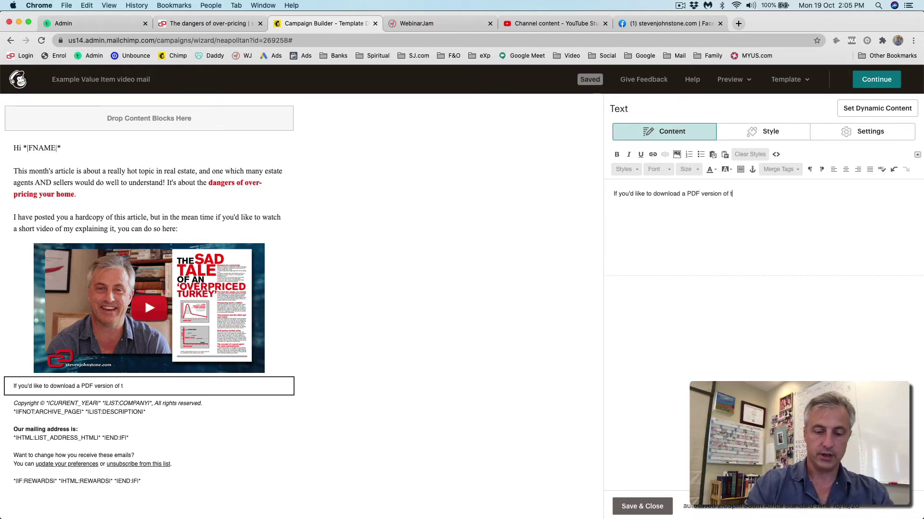
type("his item you can do so here:")
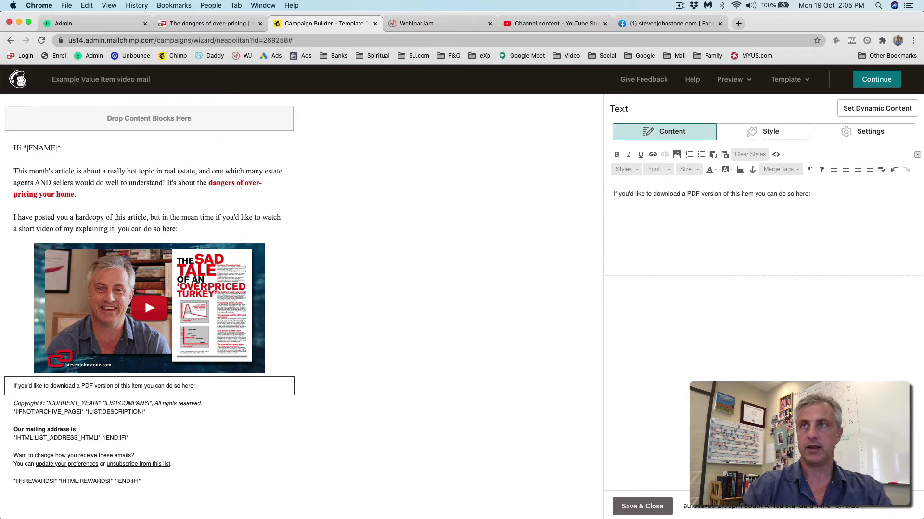
key("BackSpace")
key("BackSpace")
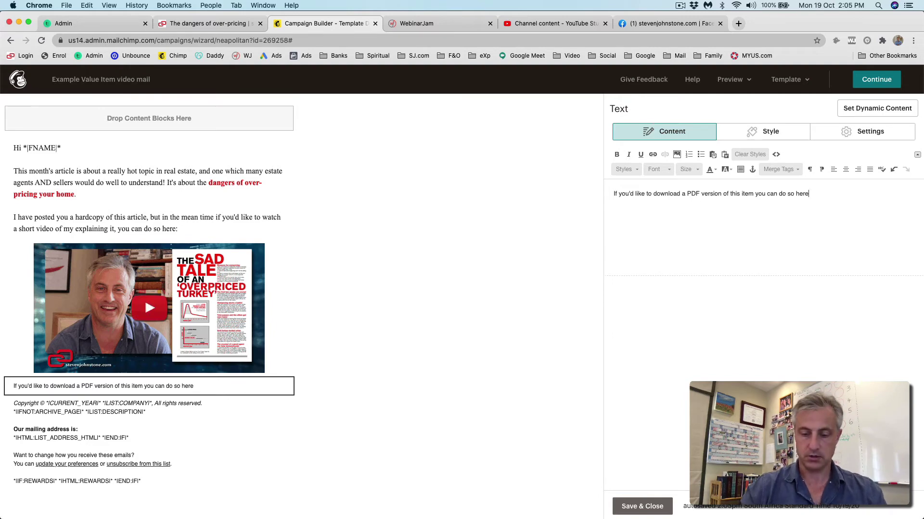
key("BackSpace")
key("BackSpace")
key("BackSpace")
key("BackSpace")
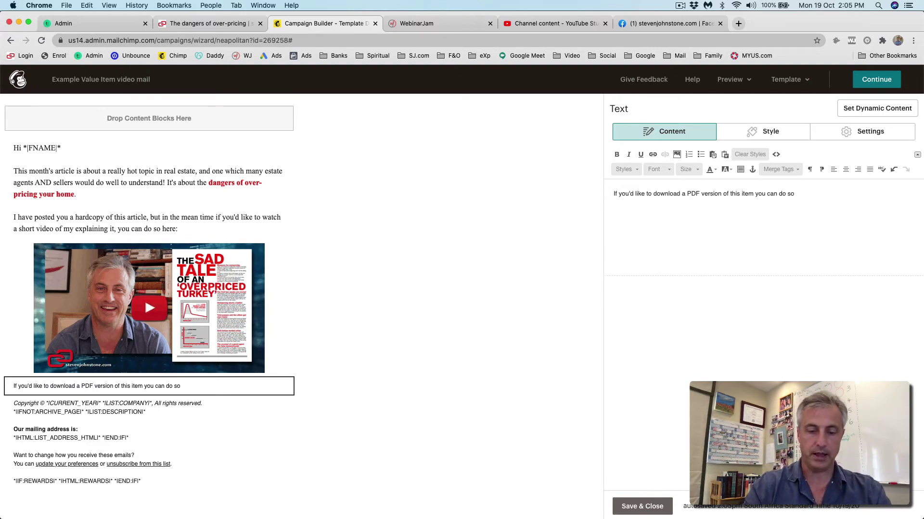
type("HERE.")
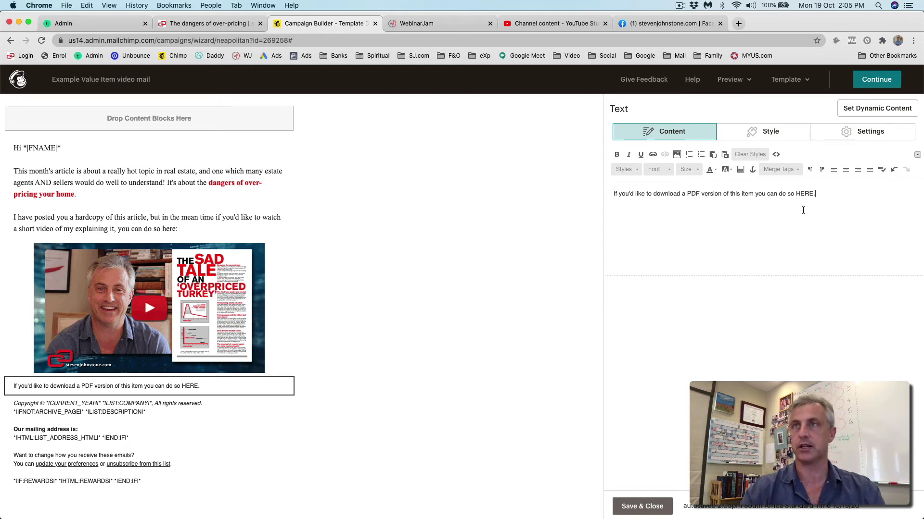
Step: Link the word "HERE" to a file, uploading "Dangers of over-pricing.pdf" from the Professional IoVs folder in Finder
double_click(802, 194)
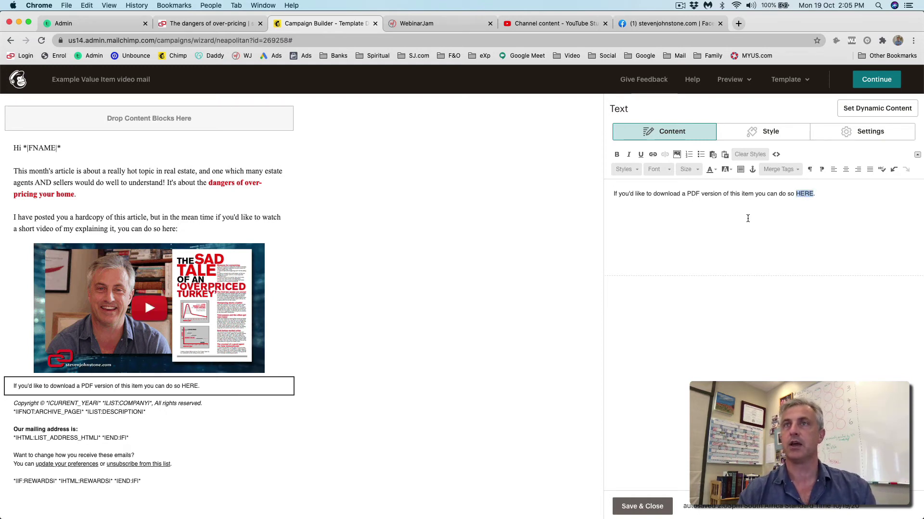
left_click(653, 155)
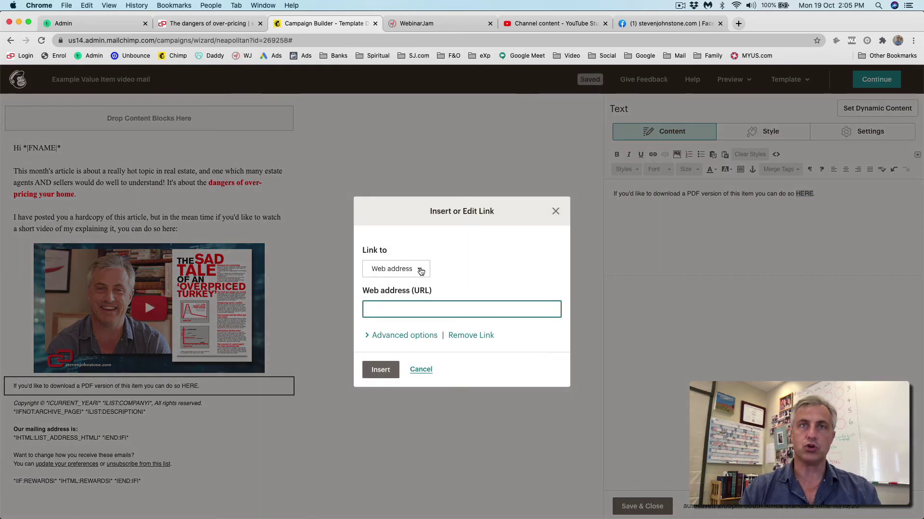
left_click(419, 269)
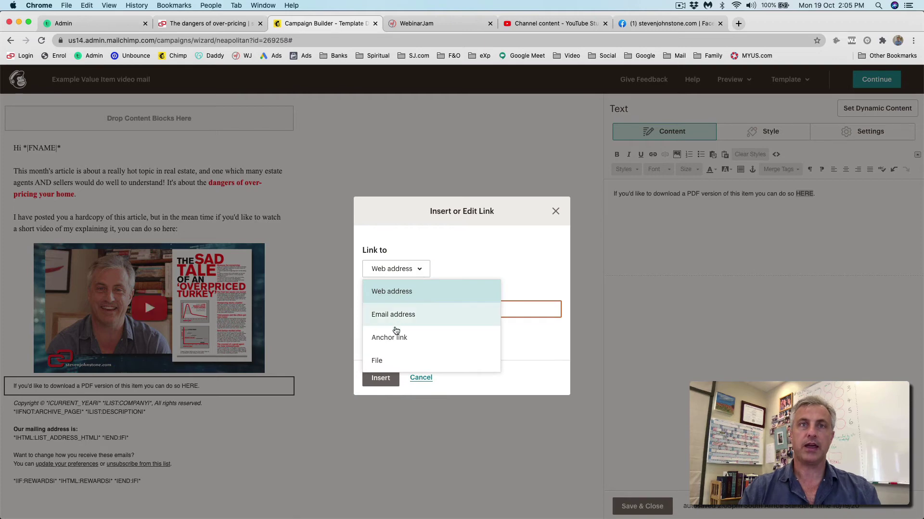
left_click(377, 361)
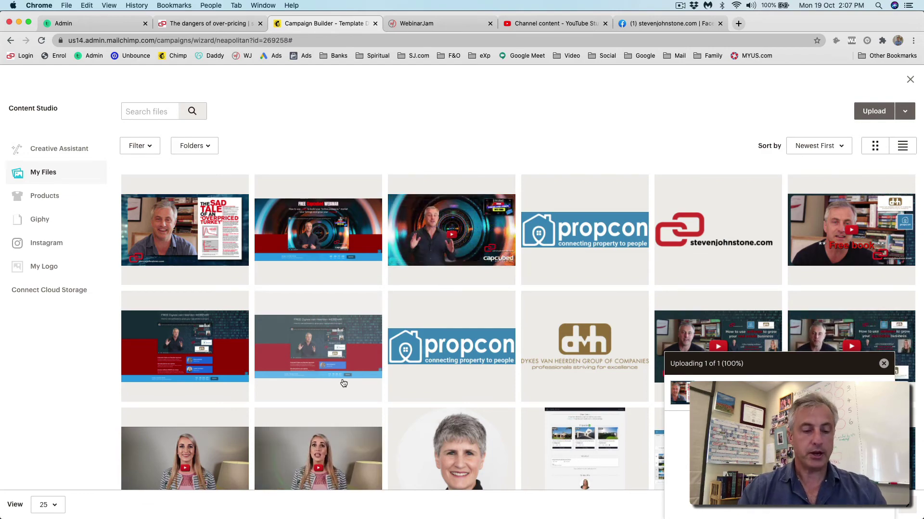
key("super+Tab")
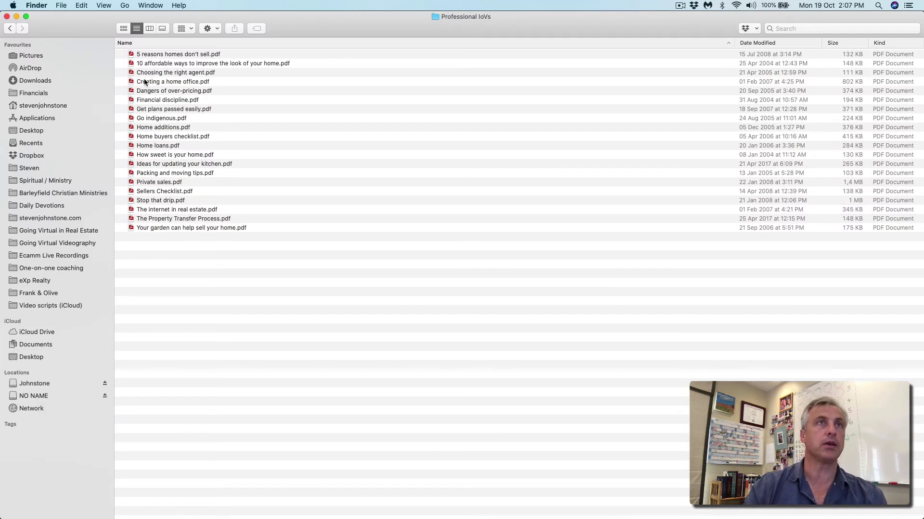
left_click(140, 92)
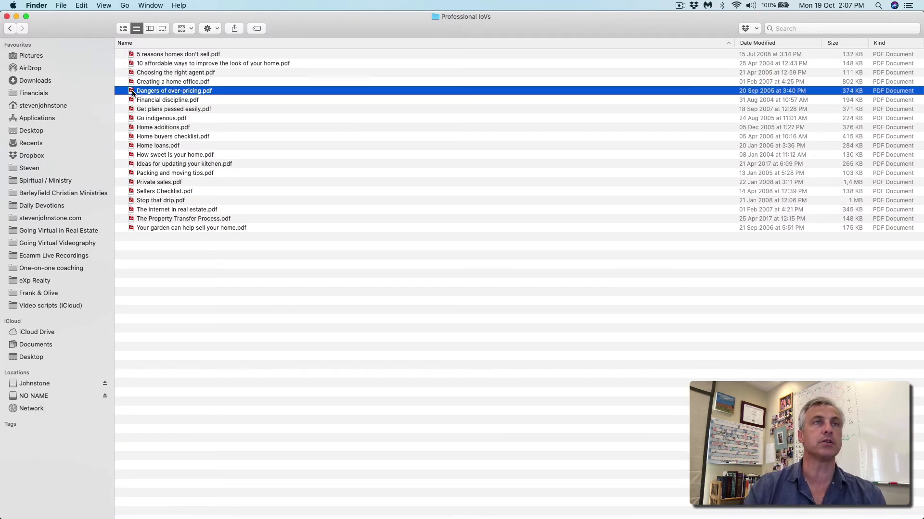
left_click_drag(133, 92, 280, 253)
key("super+Tab")
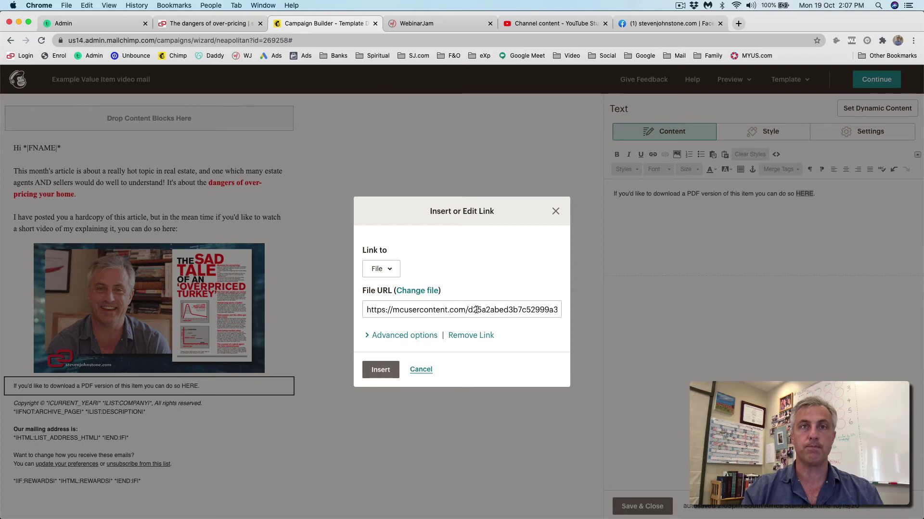
left_click(383, 370)
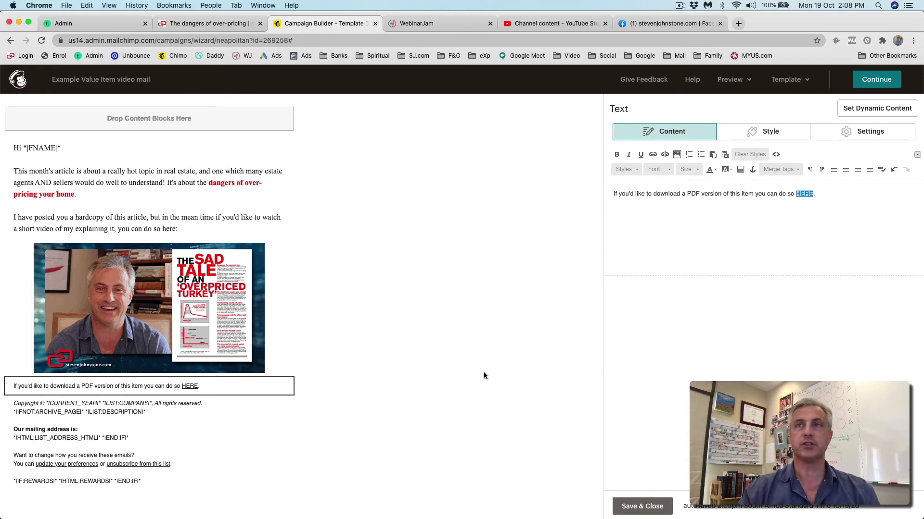
Step: Set the font of the whole PDF download text to Times New Roman
left_click(634, 193)
key("cmd+a")
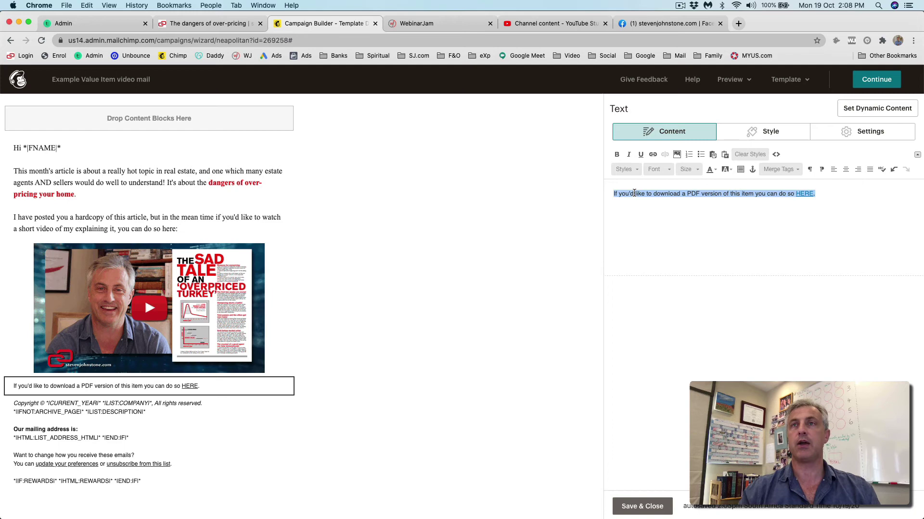
left_click(666, 170)
scroll(664, 216, "down", 5)
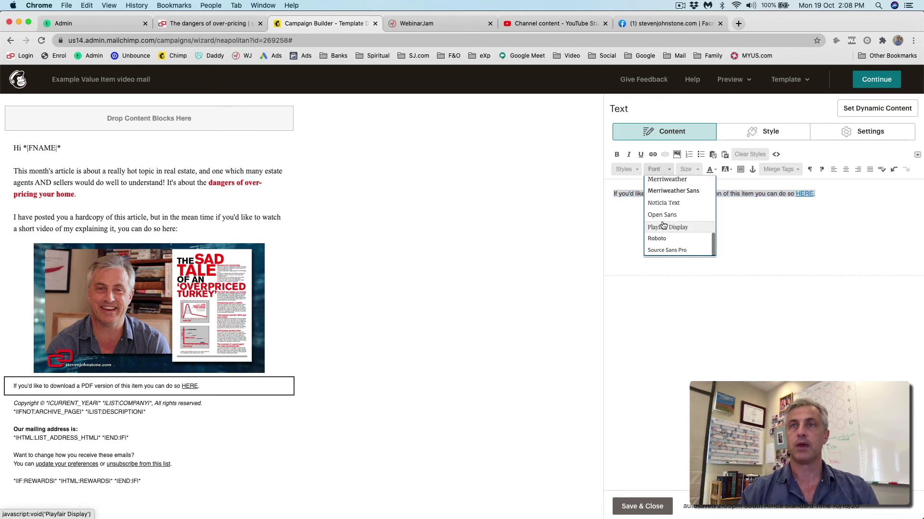
left_click(669, 191)
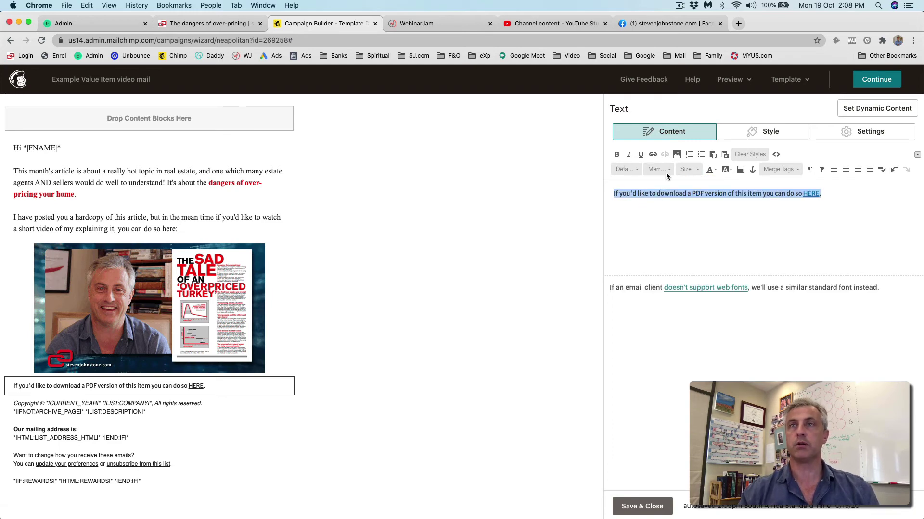
left_click(666, 171)
scroll(662, 211, "up", 5)
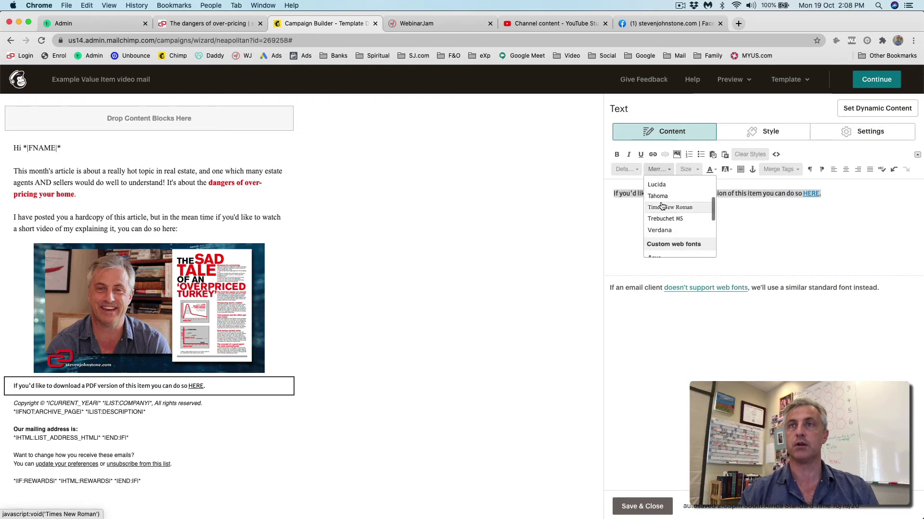
left_click(662, 207)
Step: Set the font size of the PDF download text to 16
left_click(697, 170)
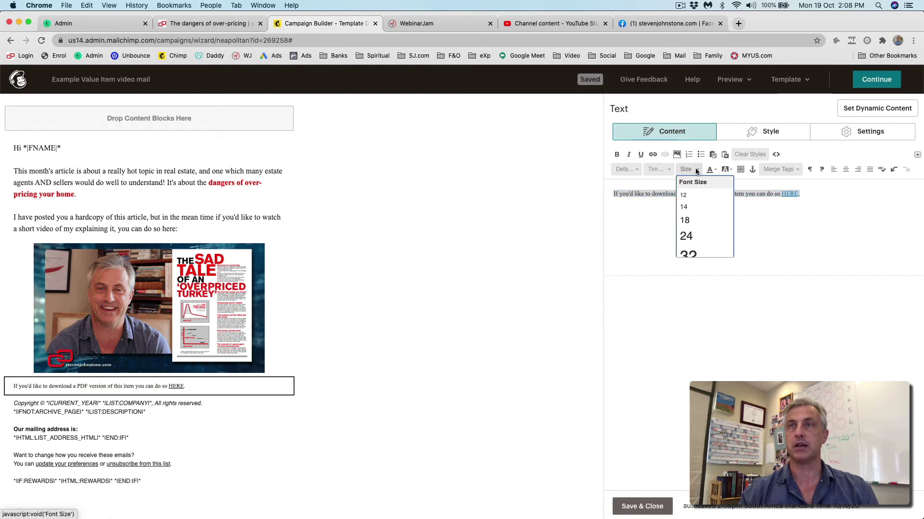
left_click(691, 208)
left_click(696, 170)
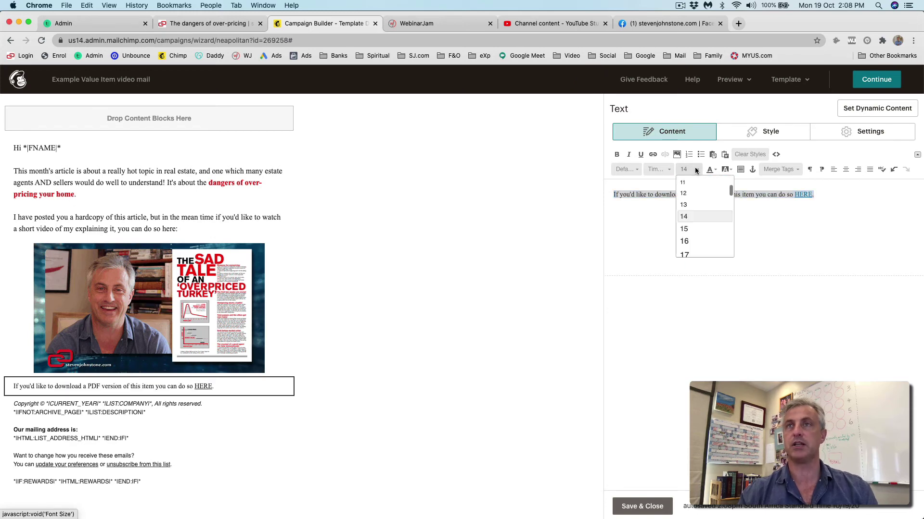
left_click(686, 243)
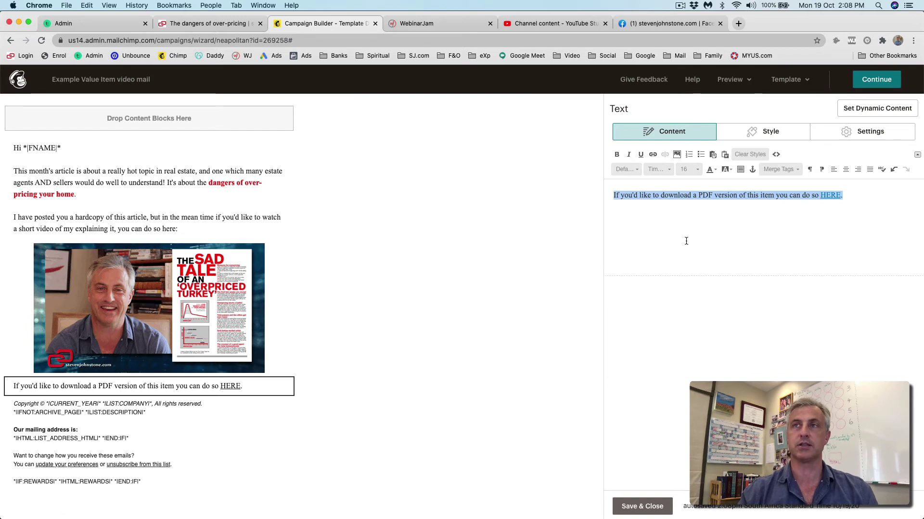
Step: Below the download sentence, add "Enjoy and as always if there is ever anything I can do for you just let me know." and the sender's first name, saving the block
left_click(857, 198)
key("Return")
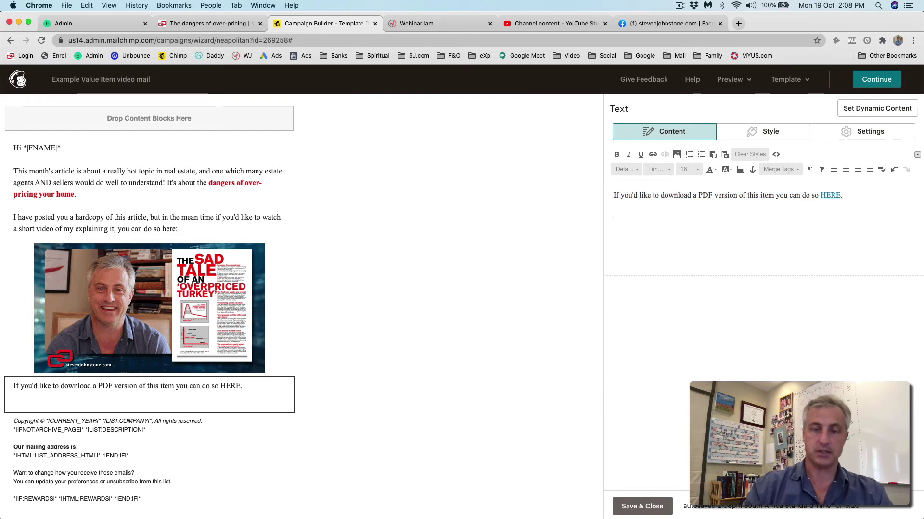
type("Enjoy and as al")
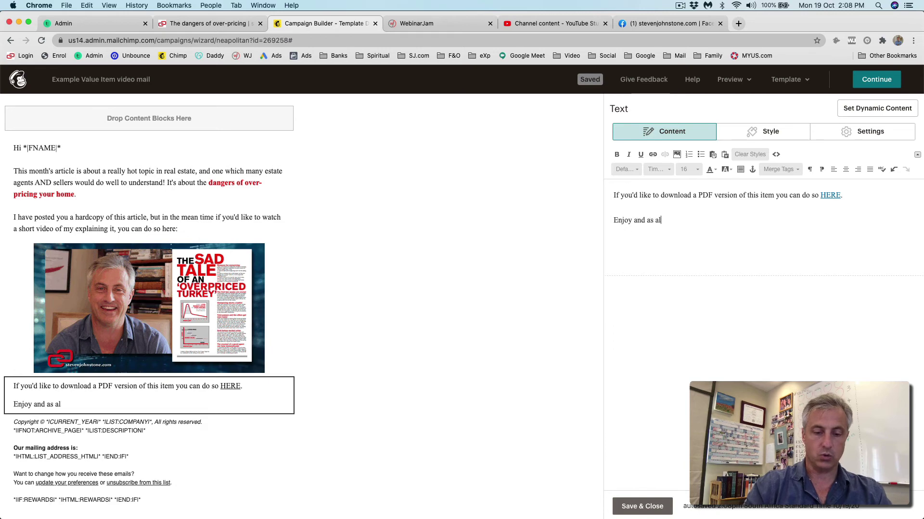
type("ways if there is ever anything")
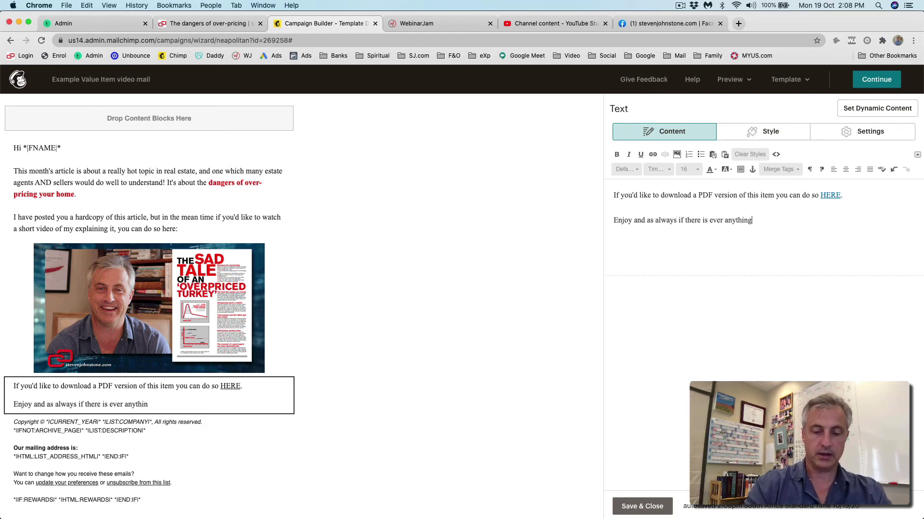
type(" I can do for")
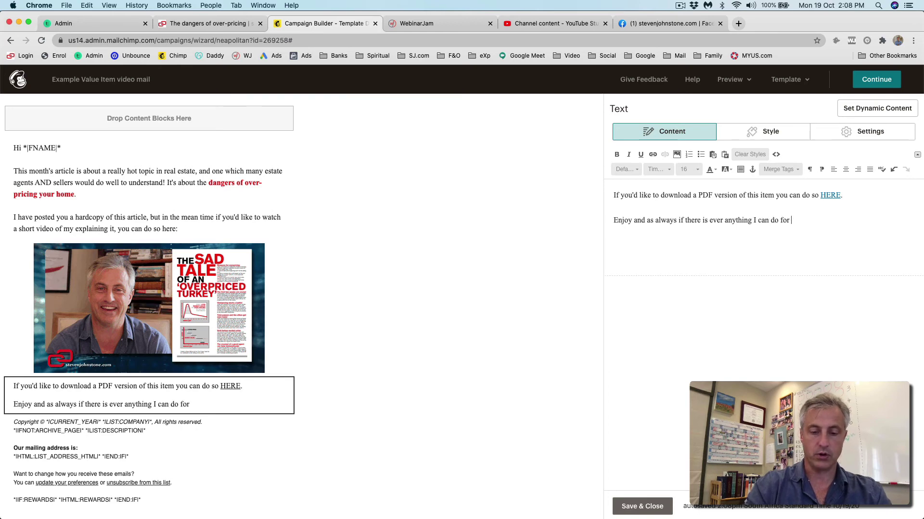
type(" you just let me know")
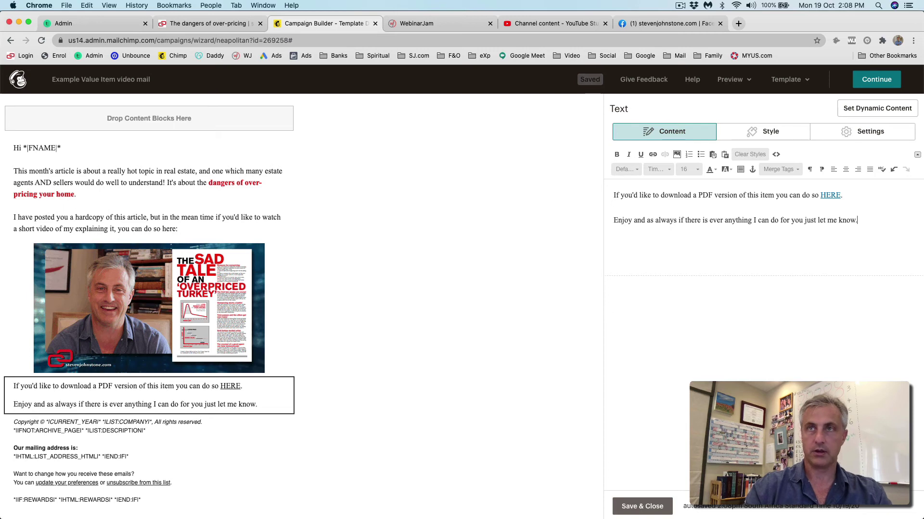
type(".")
key("Return")
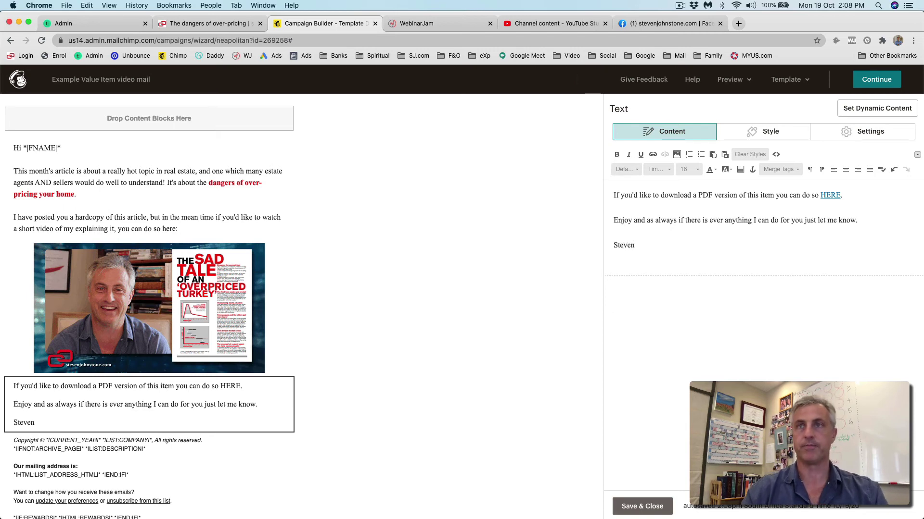
type("Steven")
left_click(641, 506)
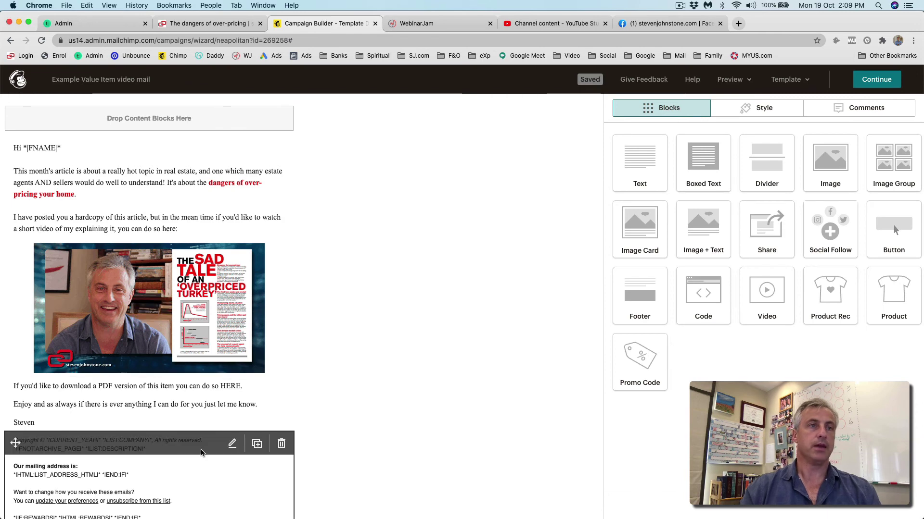
Step: Open the footer block for editing and delete all the text before the "unsubscribe from this list" link
scroll(119, 442, "down", 1)
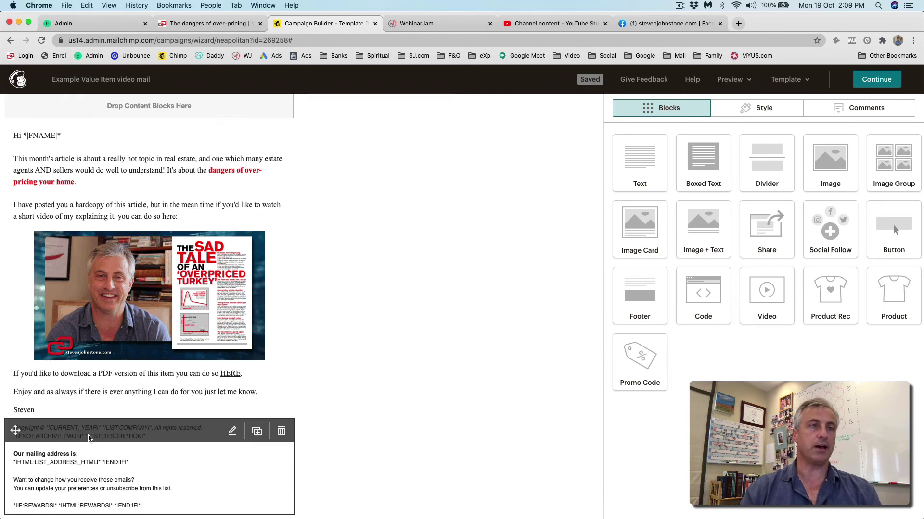
left_click(110, 437)
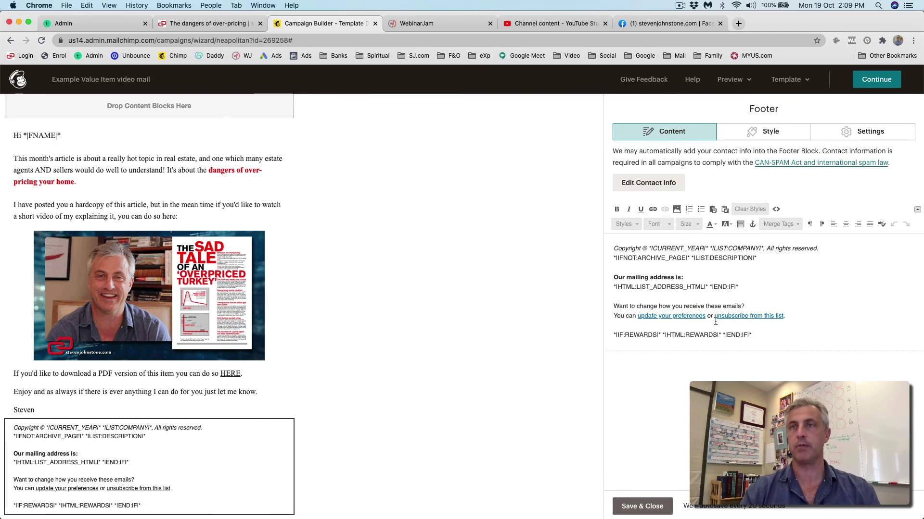
left_click_drag(710, 317, 610, 247)
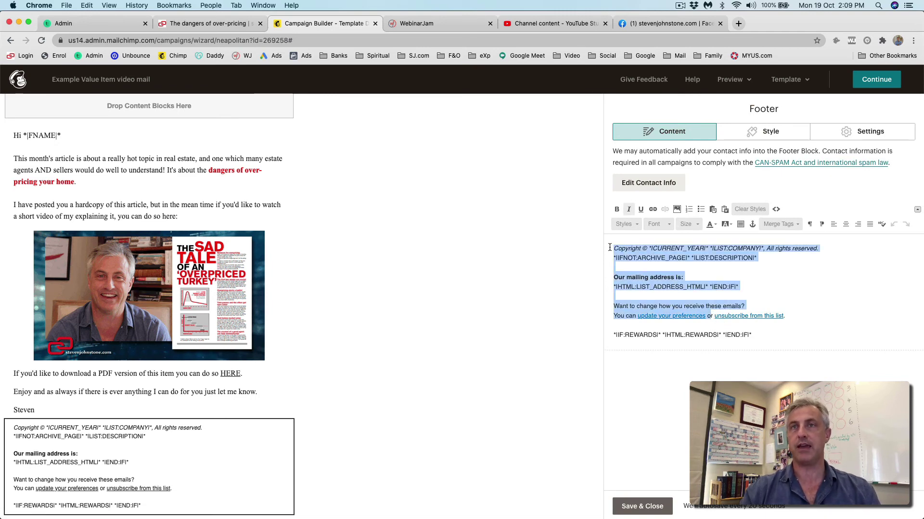
key("BackSpace")
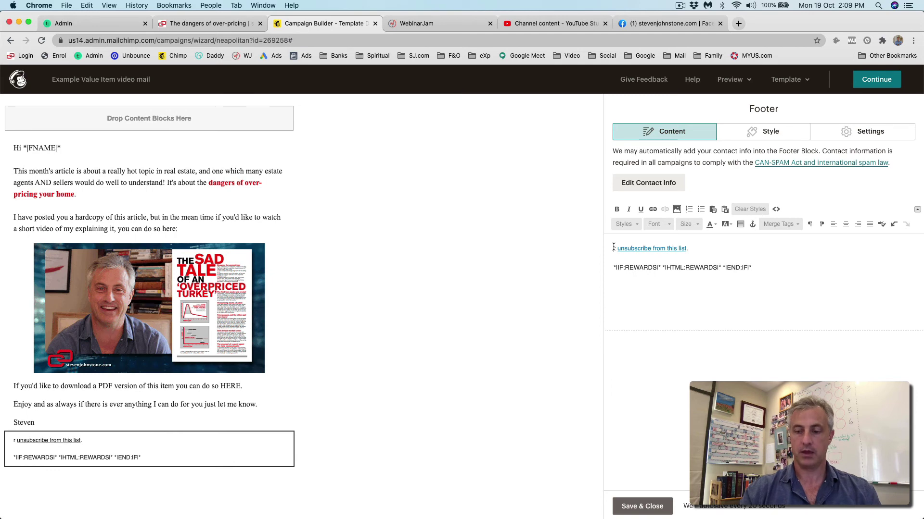
key("Delete")
key("Delete")
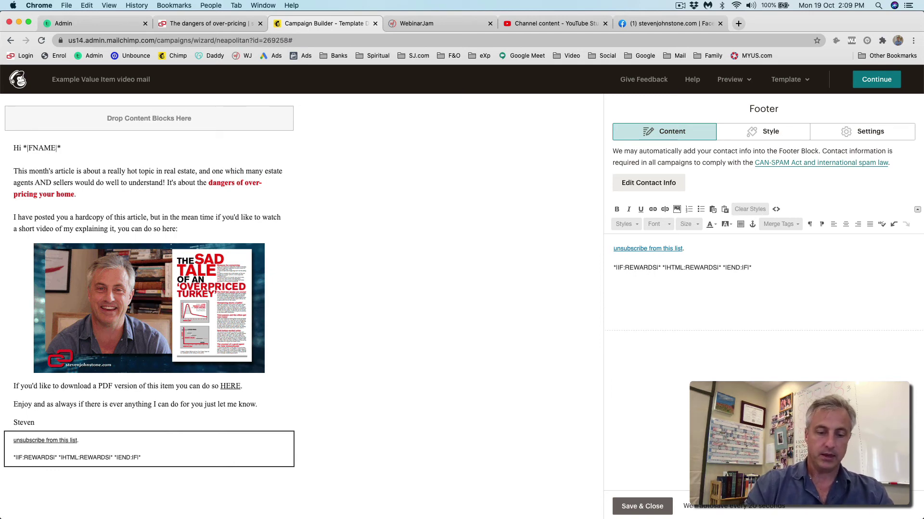
Step: Insert "Please, I beg of you never ever" in front of the footer's unsubscribe link
type("Please")
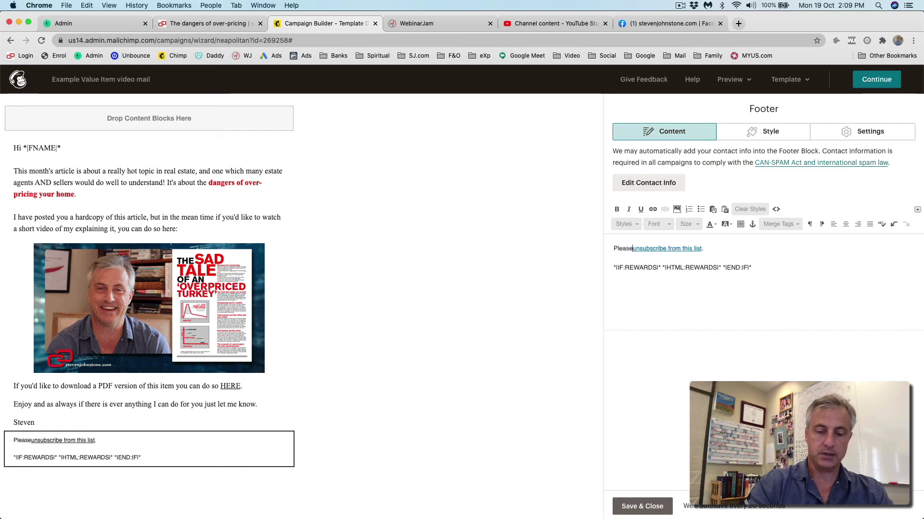
type(", I ")
type("beg of you nev")
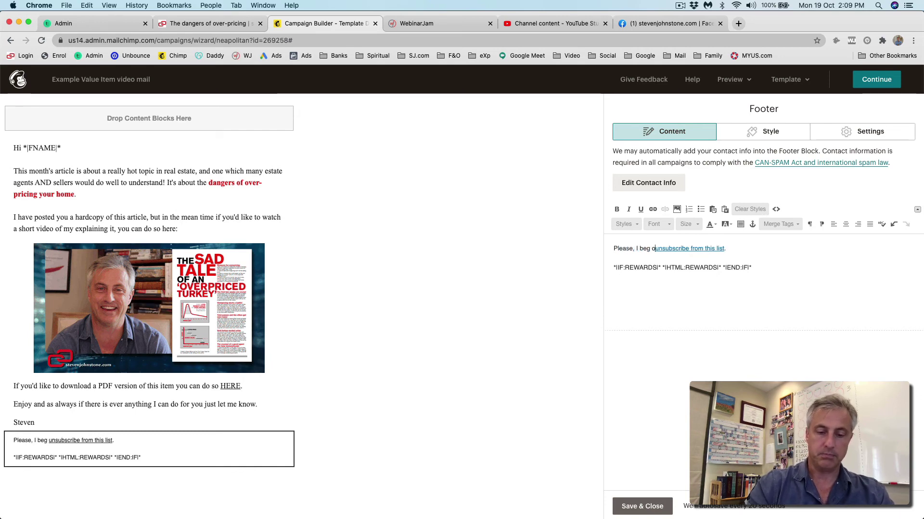
type("er ever")
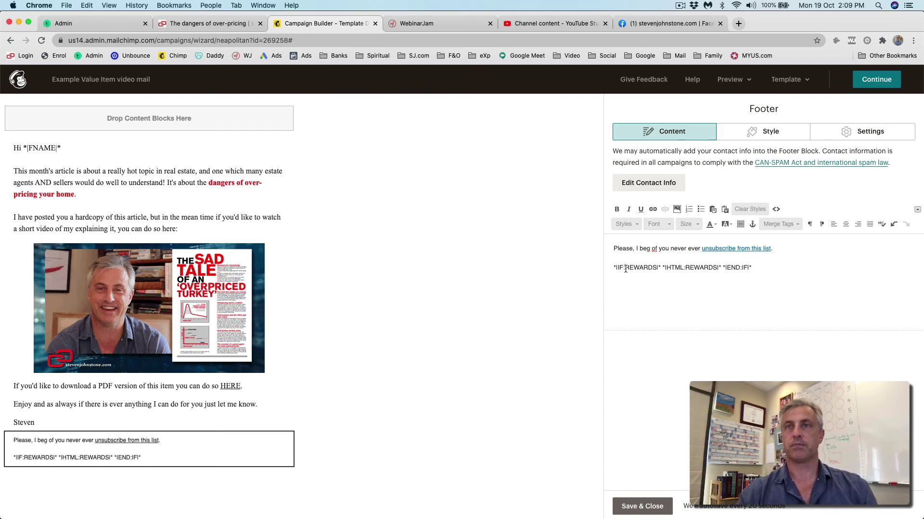
Step: Delete the rewards merge tags from the footer and add a line of underscores above the unsubscribe sentence, about as wide as the sentence
left_click_drag(614, 268, 752, 268)
key("BackSpace")
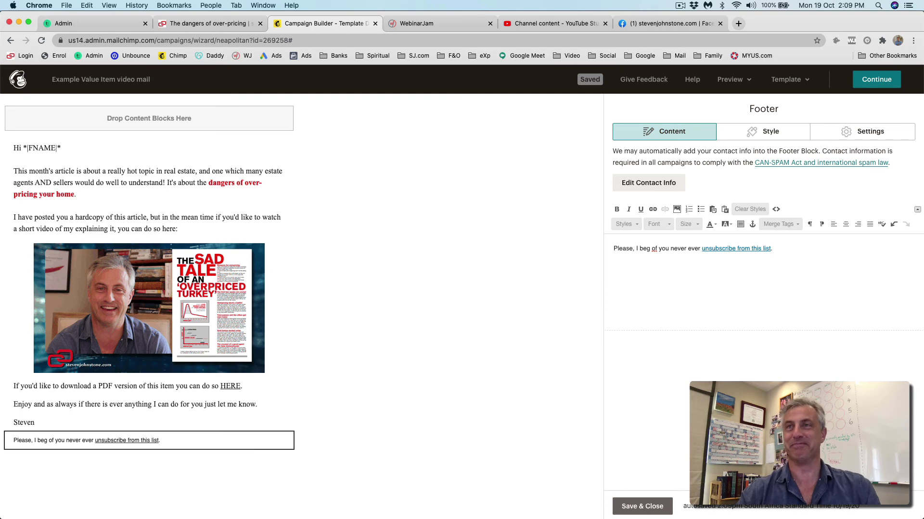
key("Return")
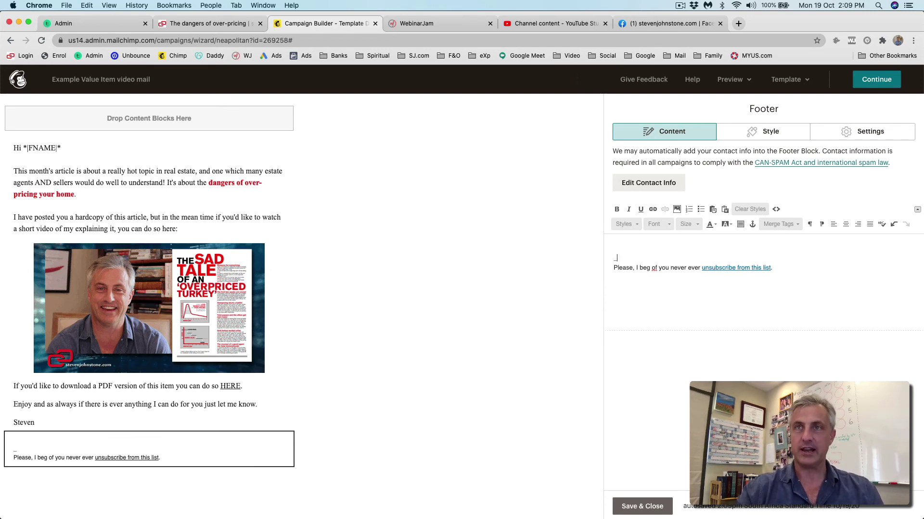
type("_____________________________________________")
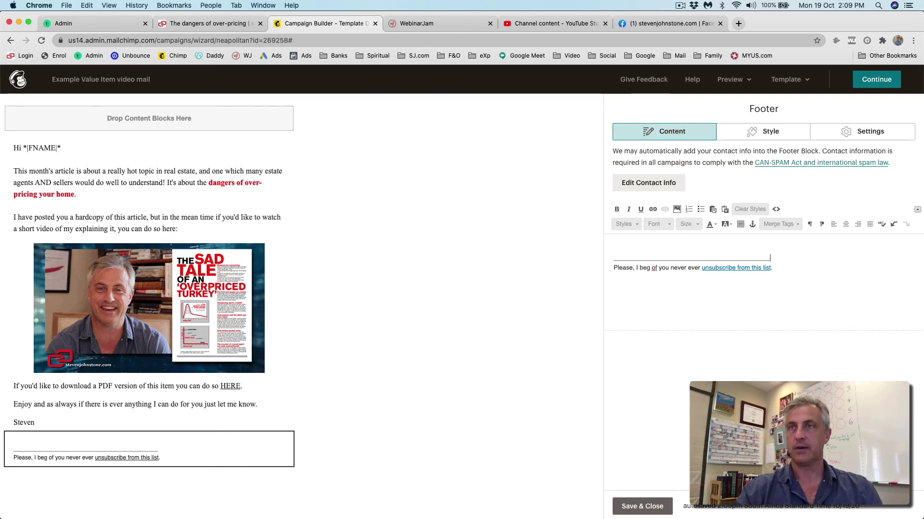
Step: Format all the footer text in Times New Roman at size 10
key("super+a")
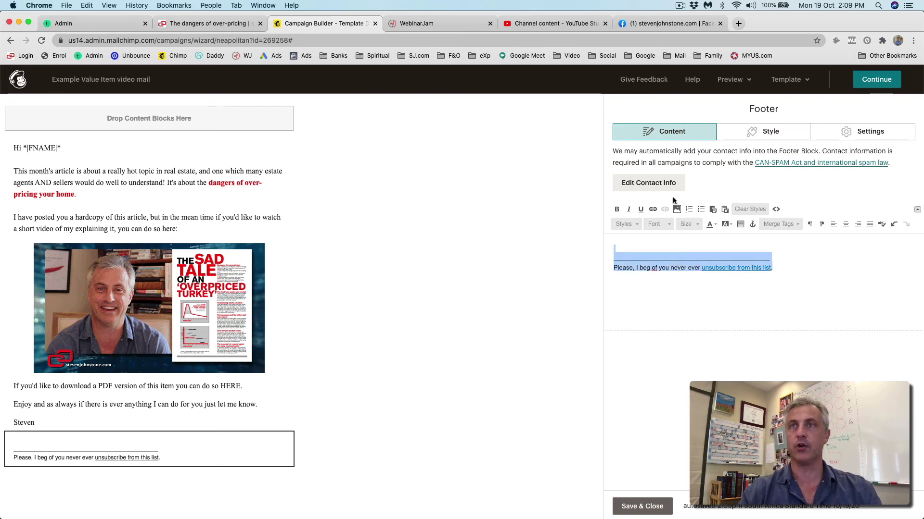
left_click(657, 225)
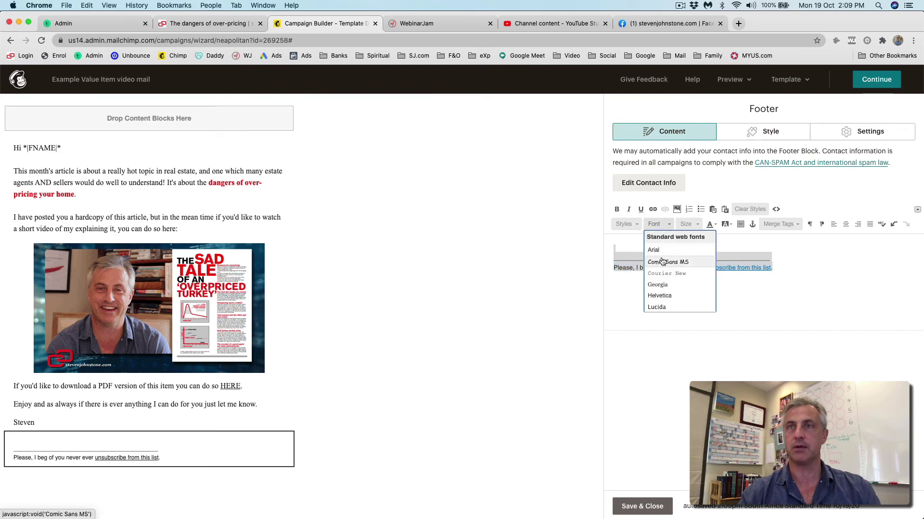
scroll(661, 271, "down", 1)
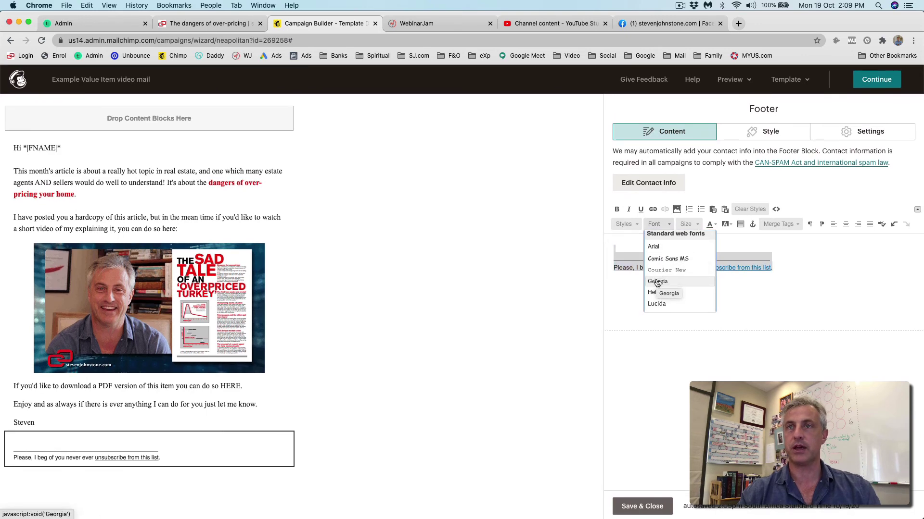
scroll(659, 279, "down", 3)
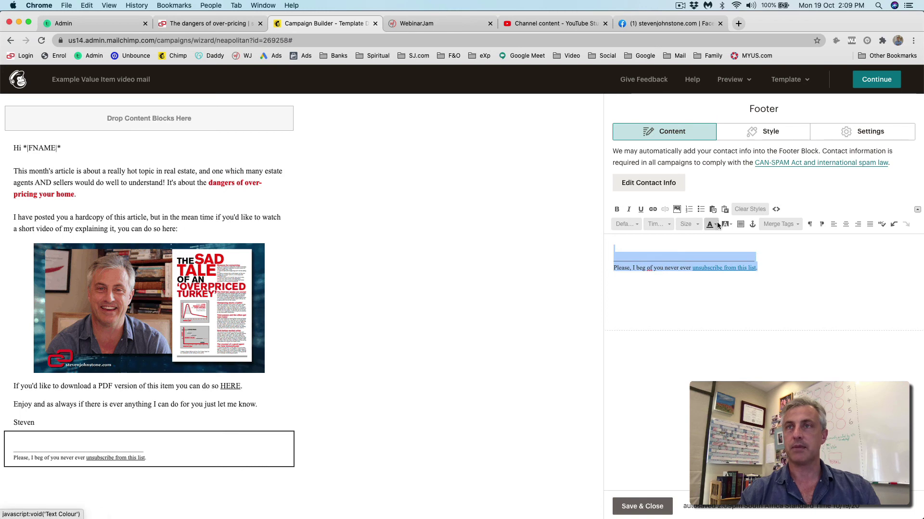
left_click(694, 226)
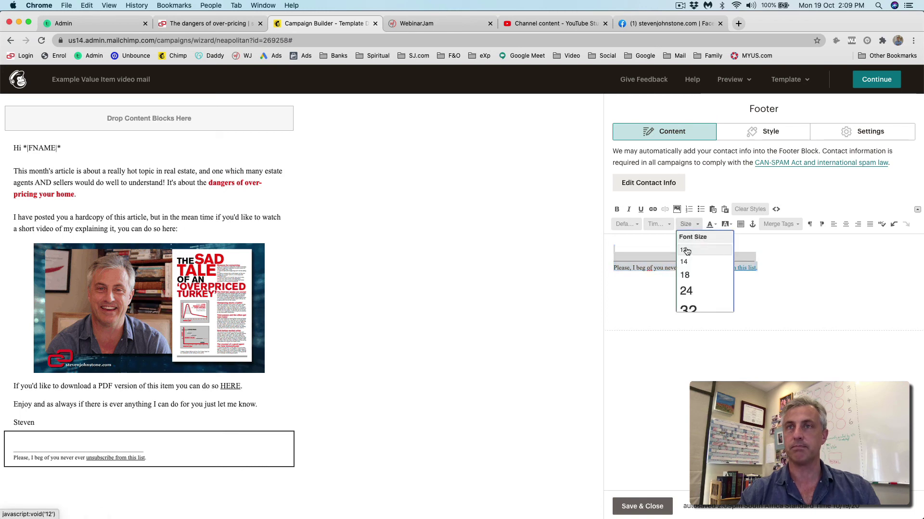
left_click(687, 250)
left_click(688, 224)
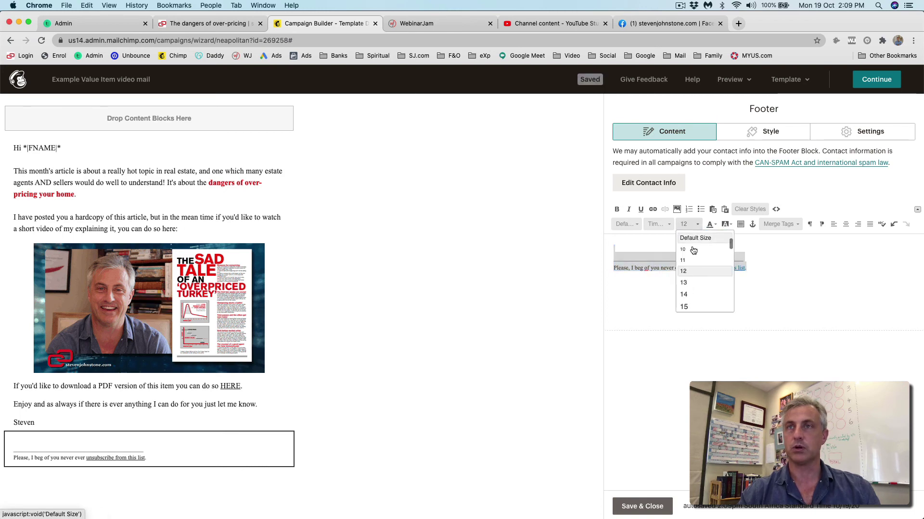
left_click(687, 256)
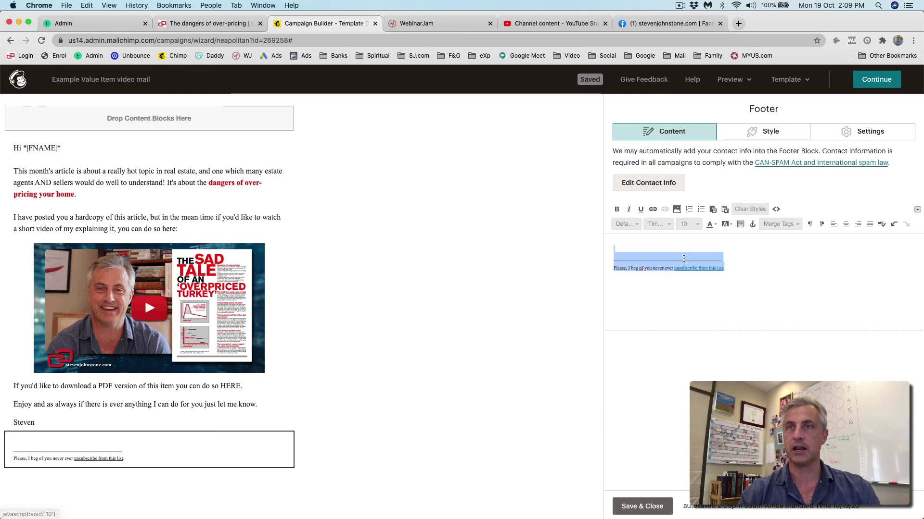
left_click(654, 293)
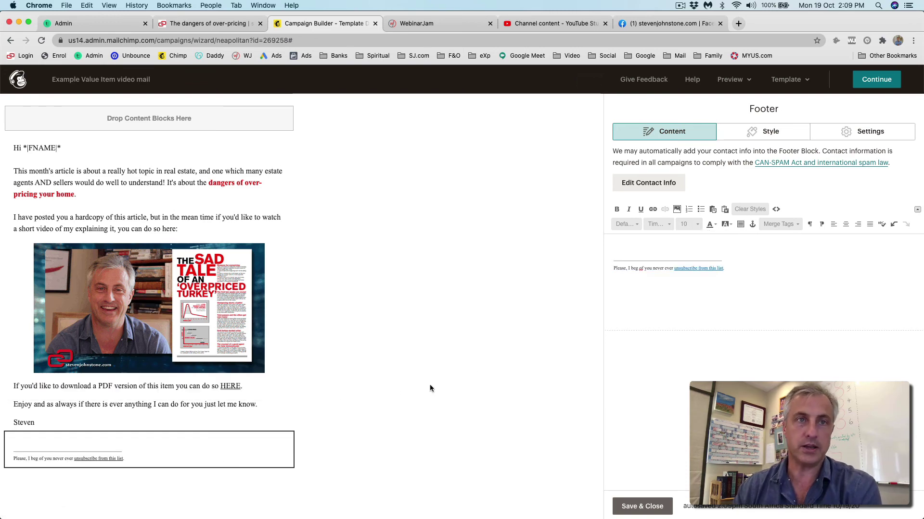
Step: Save and close the footer block and continue from the email design to the campaign overview
left_click(645, 507)
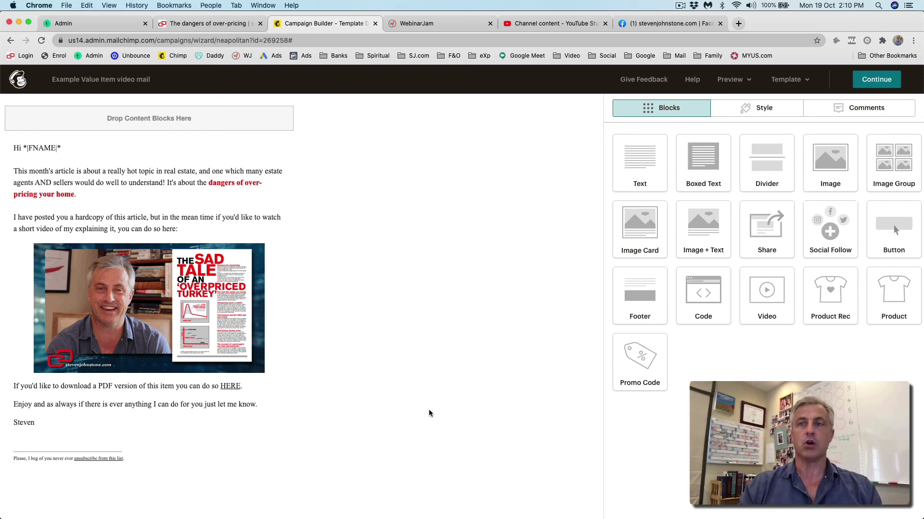
left_click(874, 77)
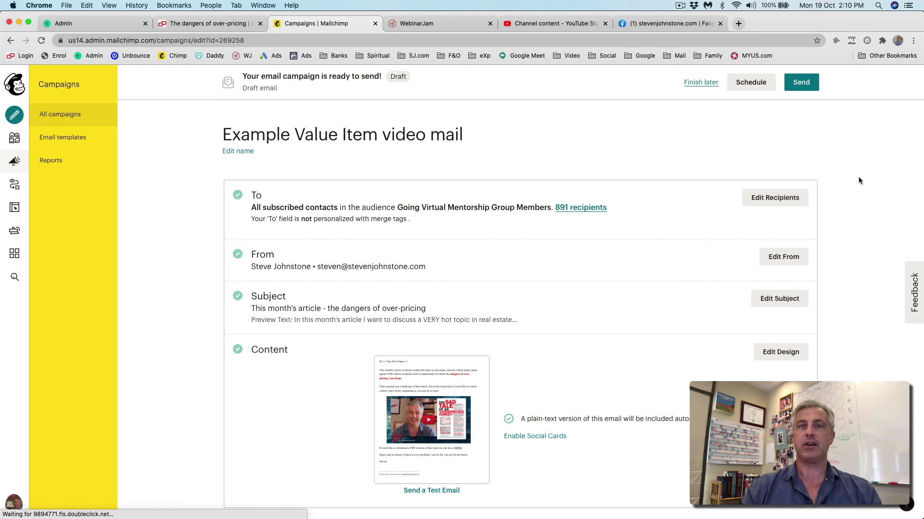
Step: Review the campaign overview and start scheduling the campaign with the delivery date set to October 20 2020
scroll(852, 302, "down", 10)
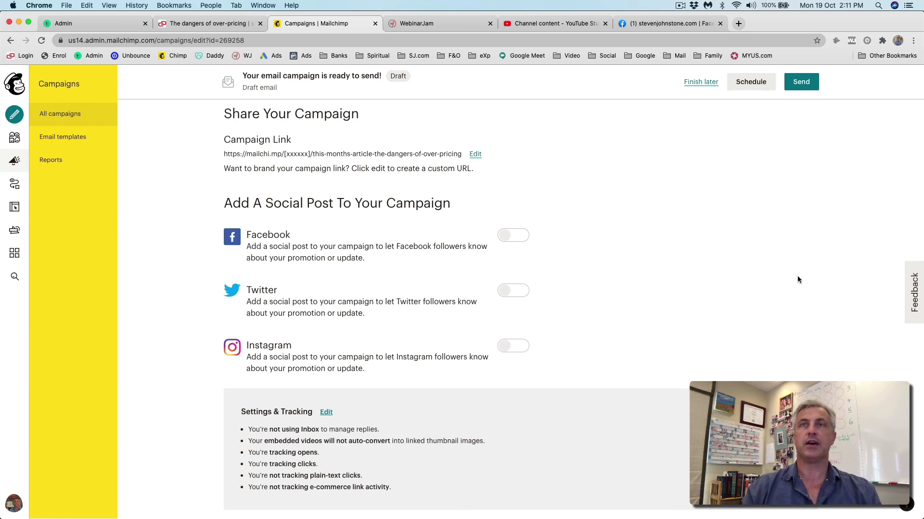
scroll(797, 280, "up", 10)
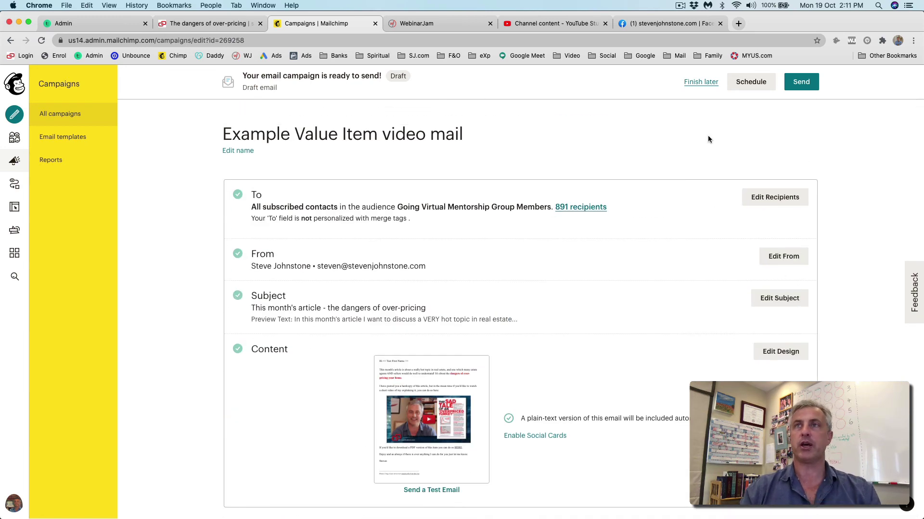
left_click(753, 84)
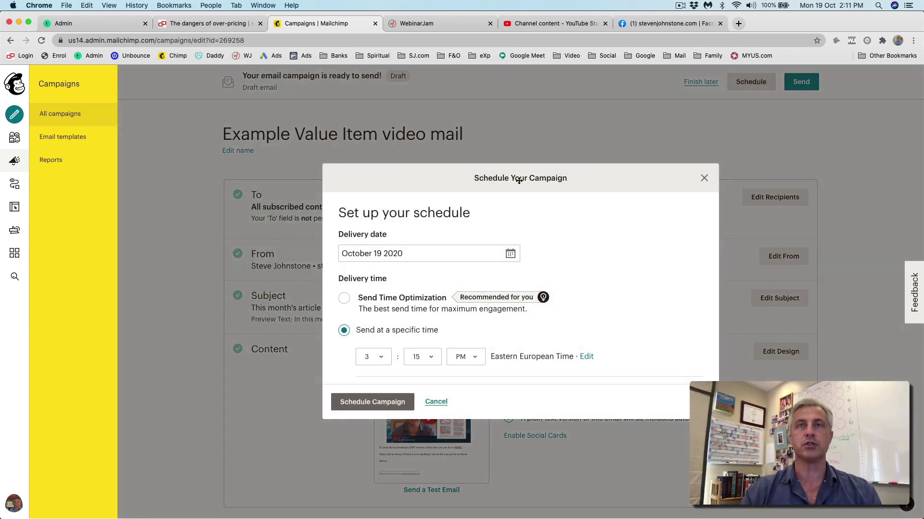
left_click(510, 253)
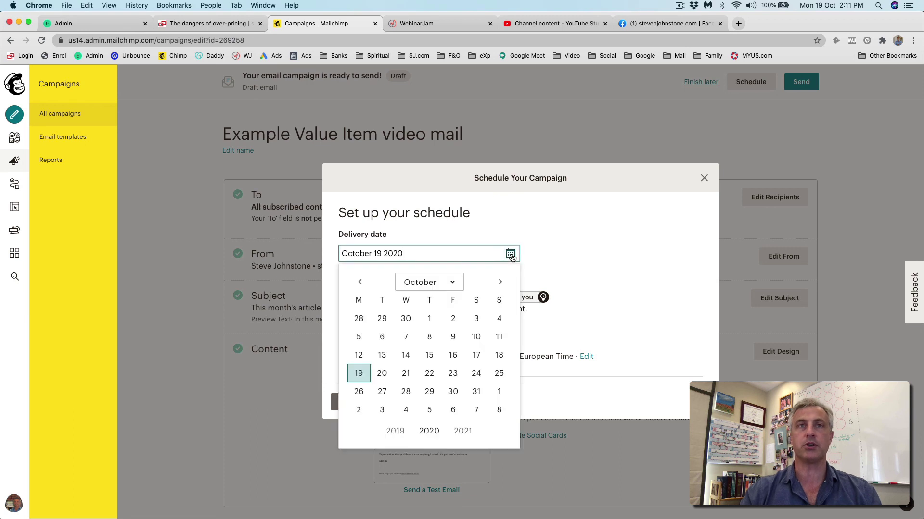
left_click(382, 374)
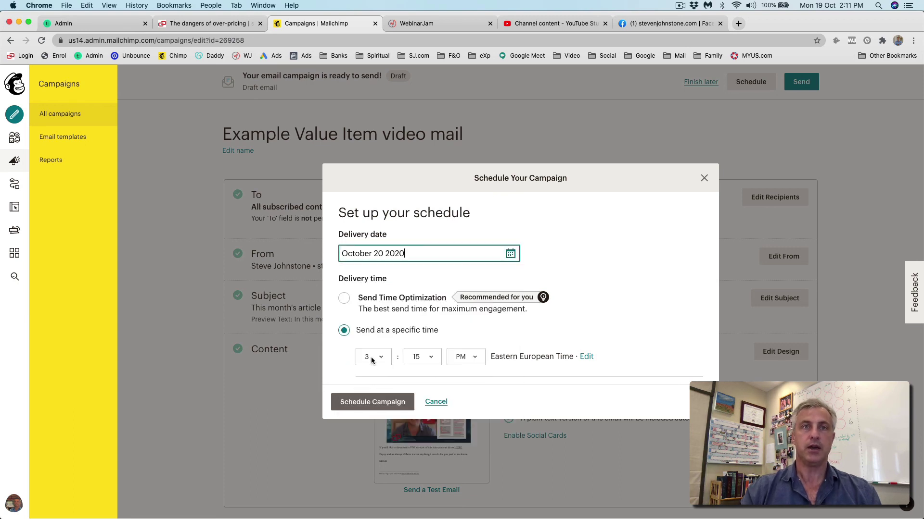
Step: Set the specific delivery time to 11:15 AM and schedule the campaign
left_click(381, 358)
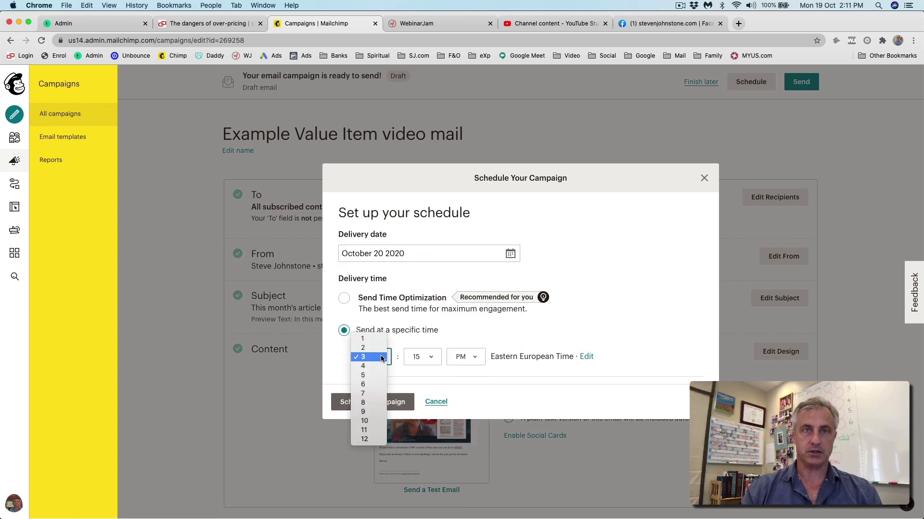
left_click(364, 430)
left_click(465, 356)
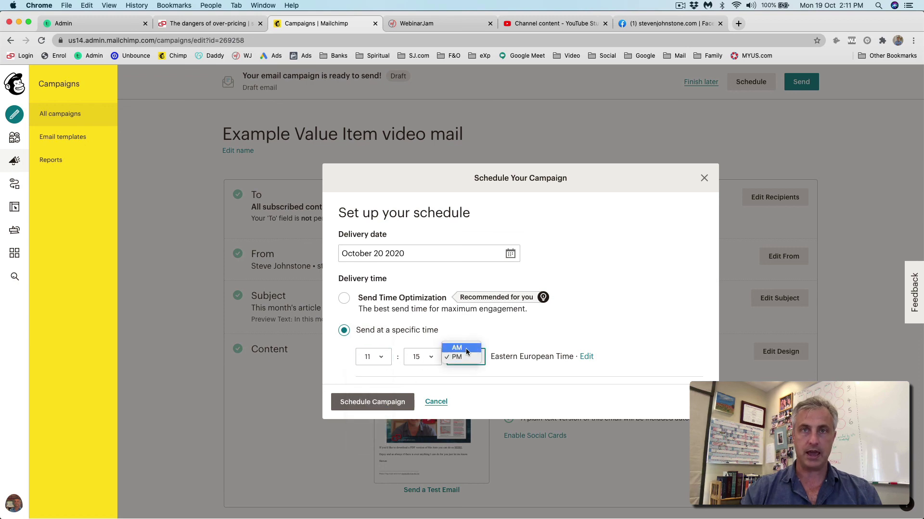
left_click(457, 348)
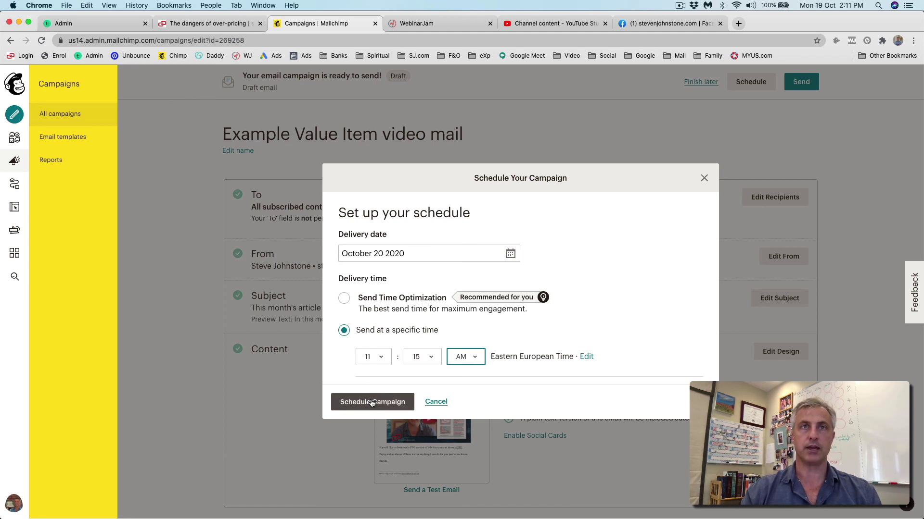
left_click(372, 402)
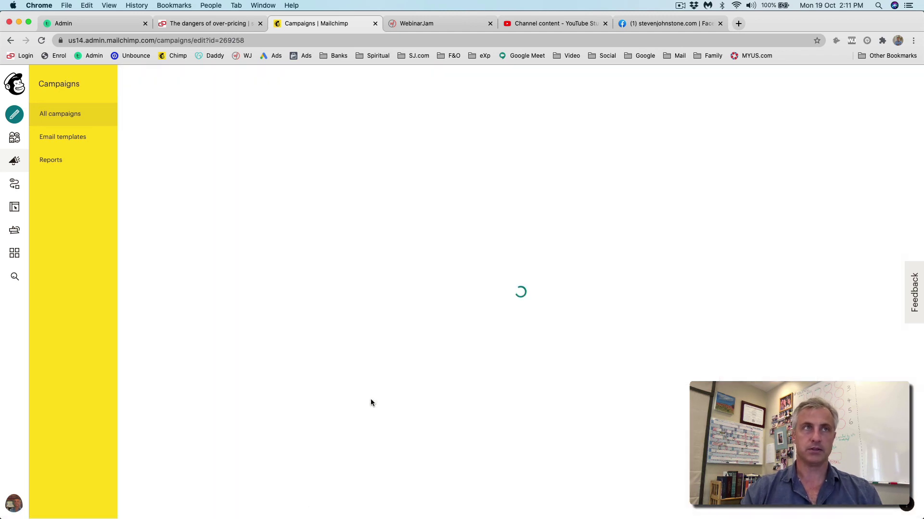